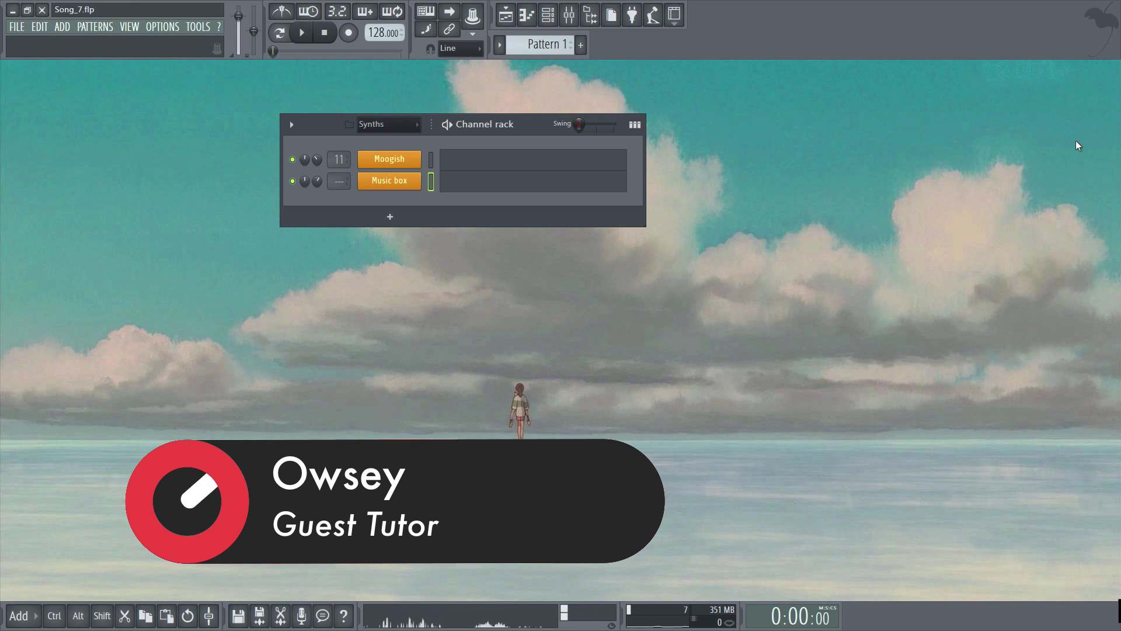
Open the playlist and delete every clip in the existing arrangement.
left_click(505, 18)
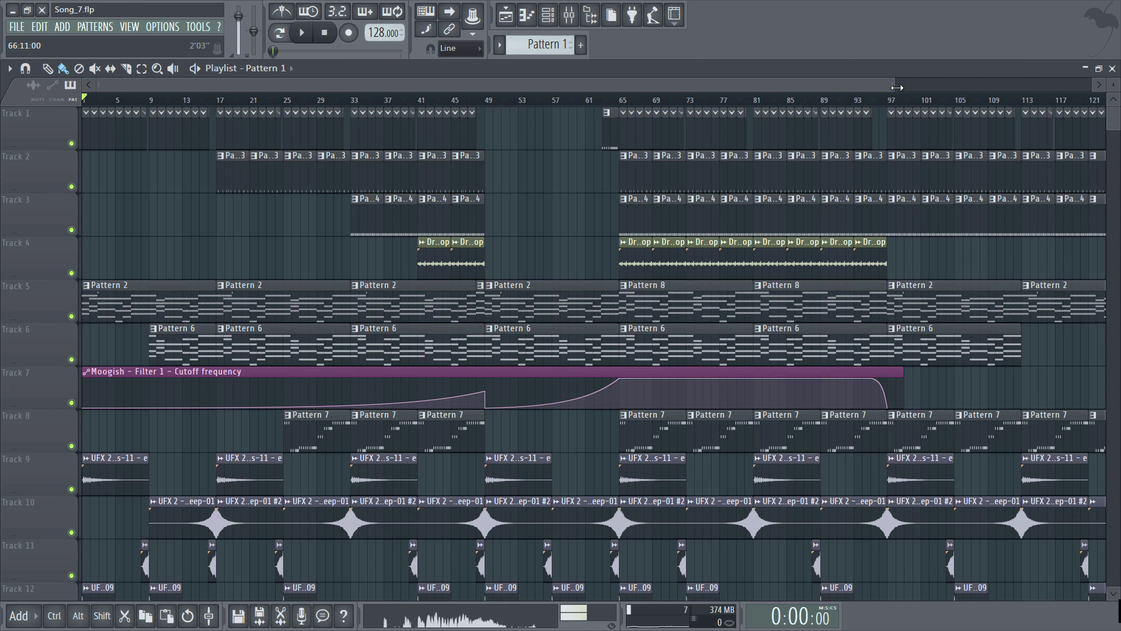
left_click_drag(897, 87, 1098, 87)
left_click_drag(504, 100, 1002, 100)
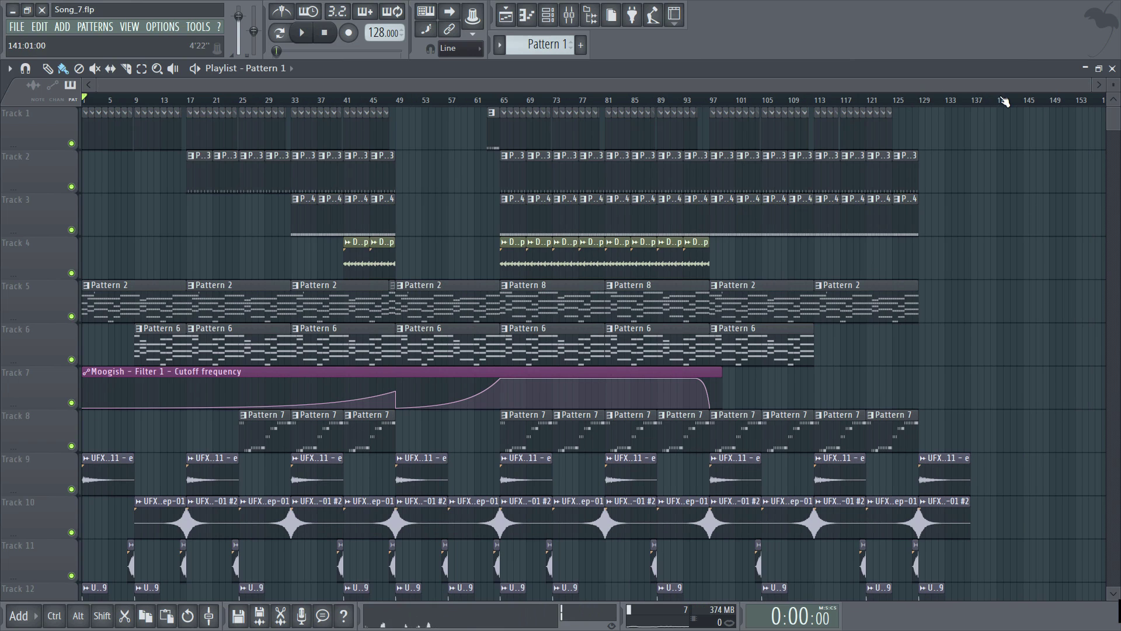
key("ctrl+a")
scroll(318, 190, "down", 5)
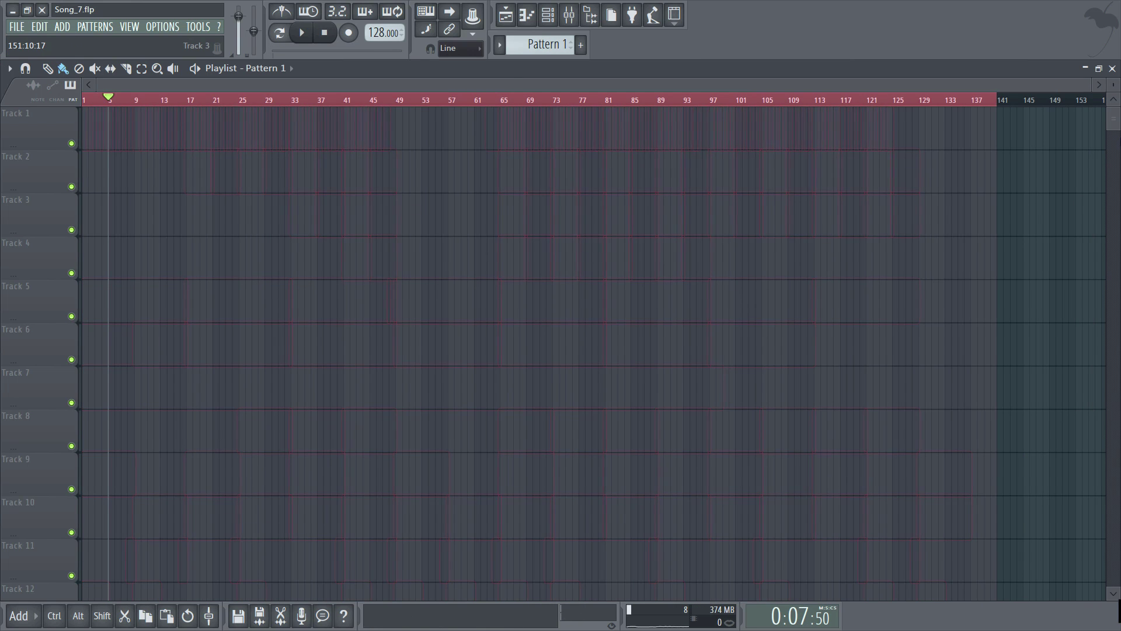
scroll(593, 350, "up", 5)
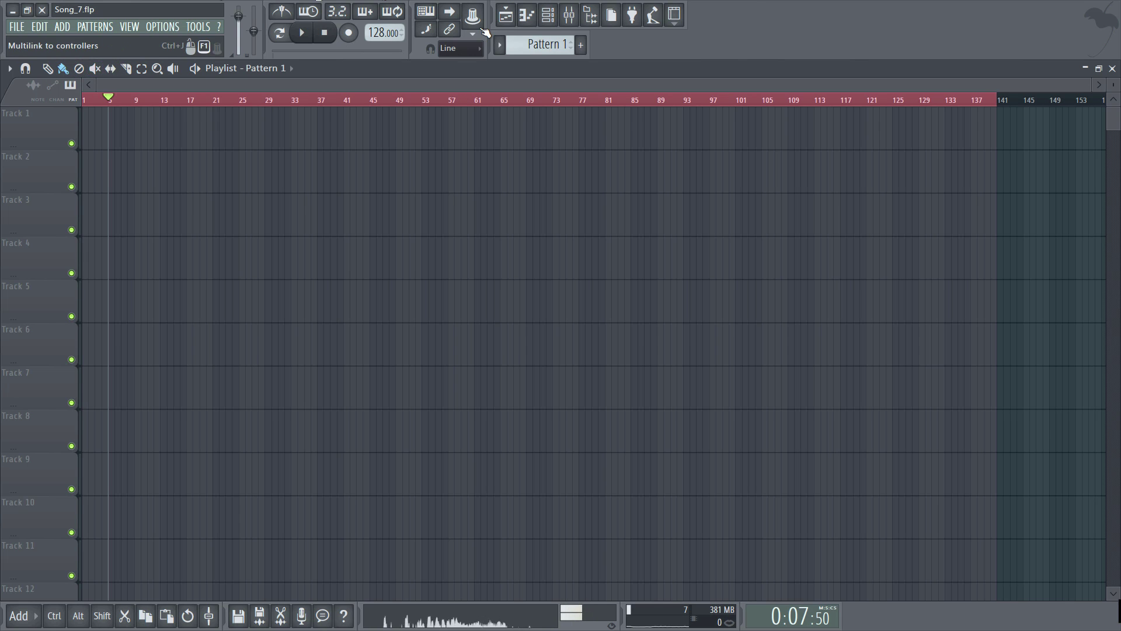
Place two Pattern 2 clips back to back on Track 2, starting at bar 1.
scroll(540, 44, "down", 1)
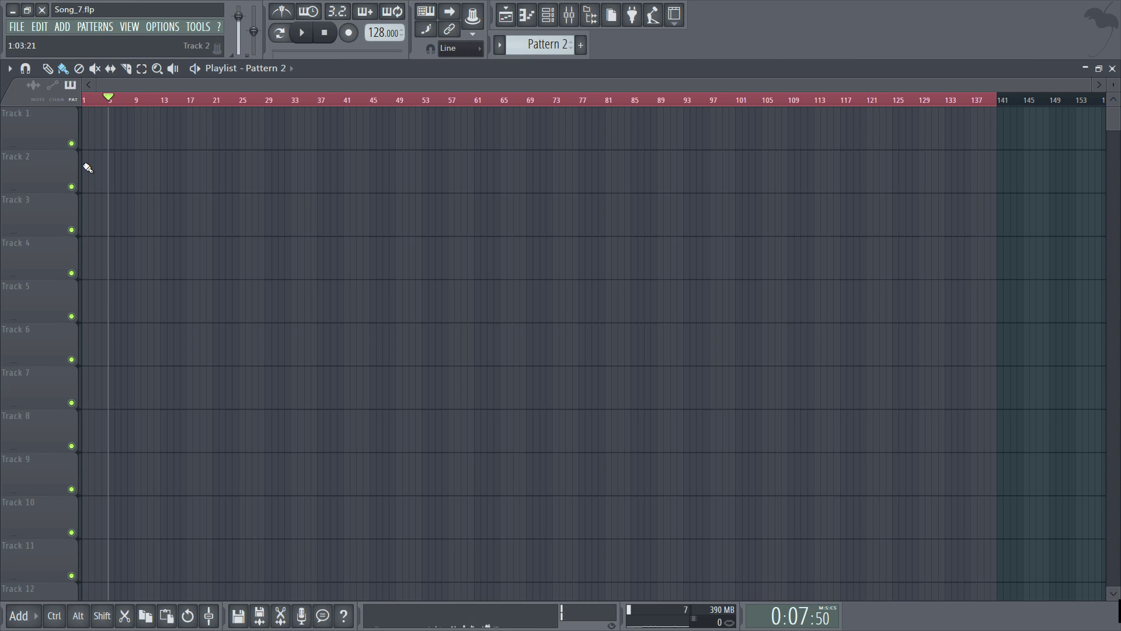
left_click(88, 168)
left_click(219, 170)
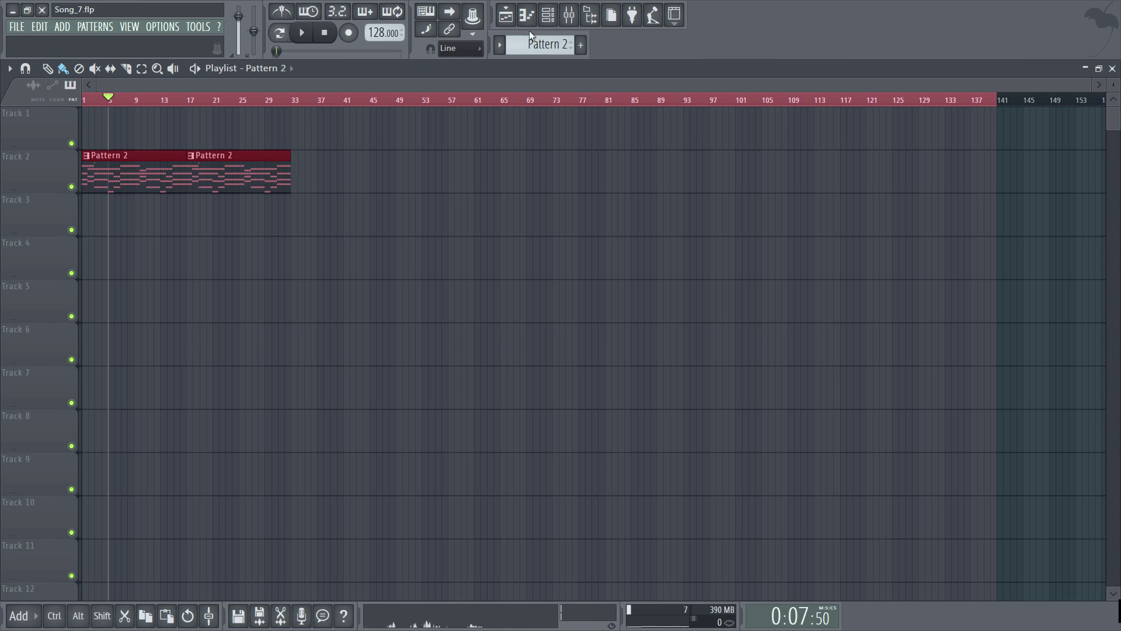
Paint Pattern 3 clips along Track 3 and Pattern 4 clips along Track 4, from bar 1 to bar 33.
scroll(540, 45, "down", 1)
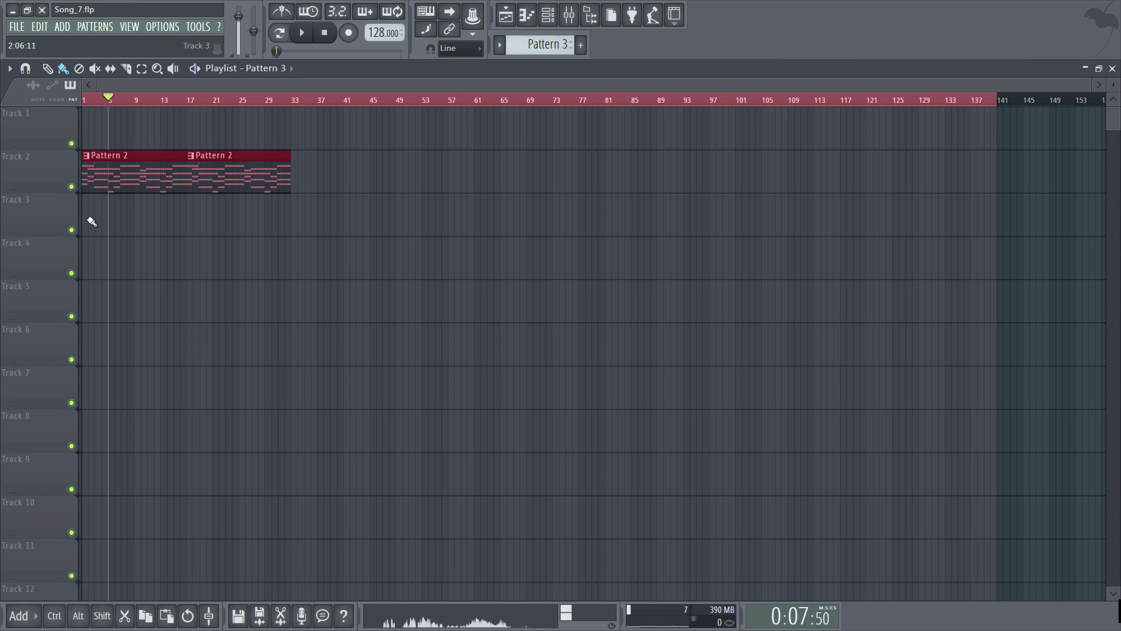
left_click_drag(91, 220, 277, 216)
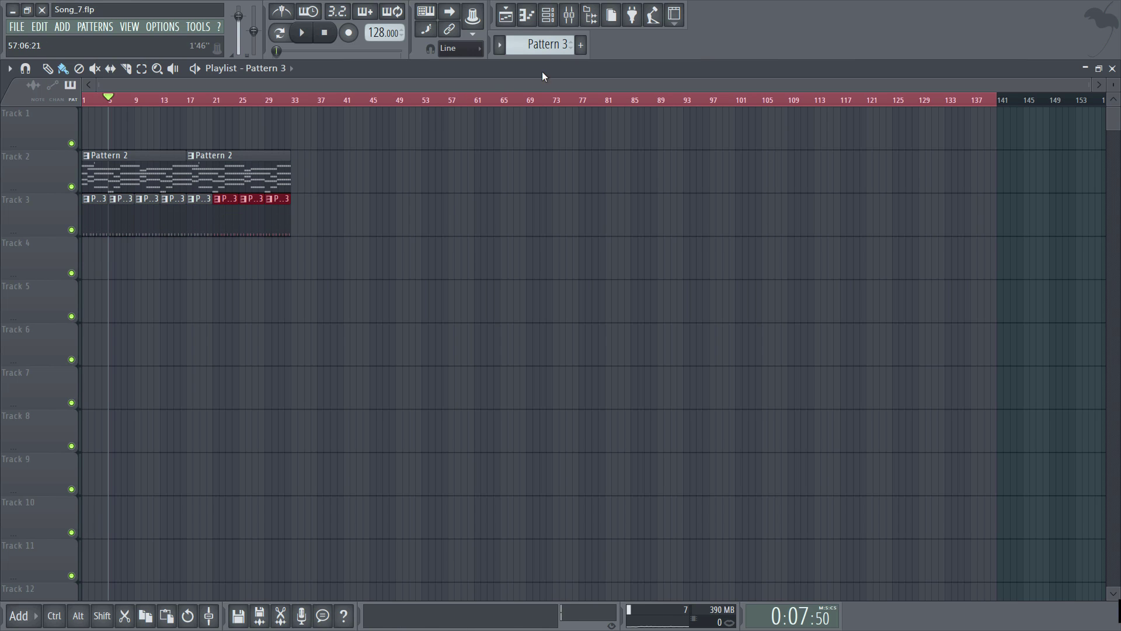
scroll(543, 45, "down", 1)
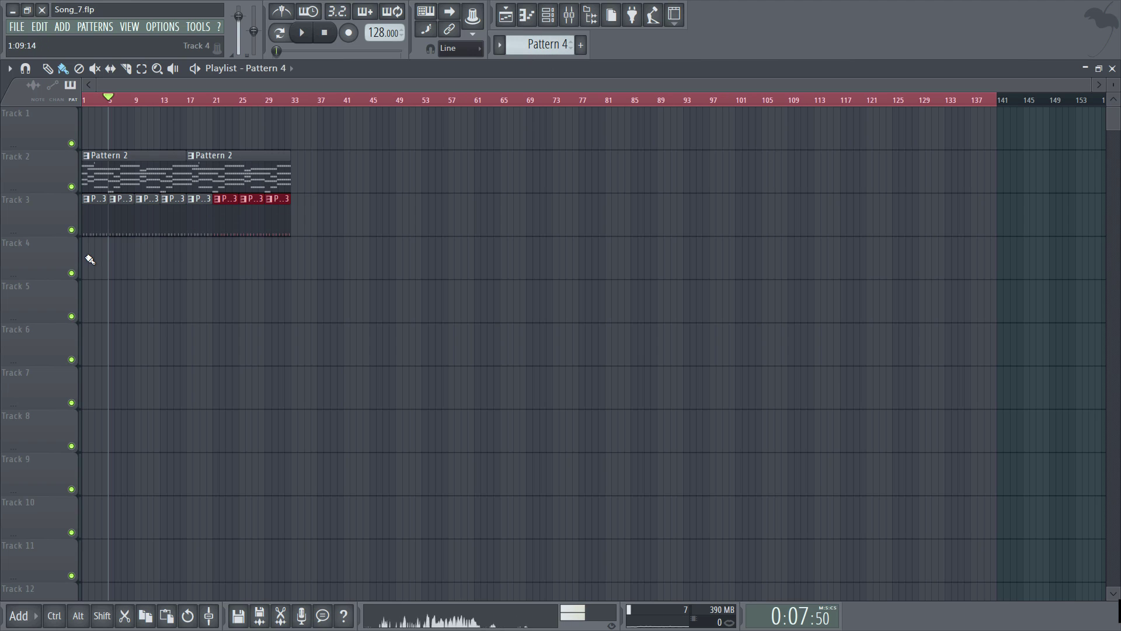
mouse_move(88, 257)
left_mouse_down()
mouse_move(273, 261)
mouse_move(260, 258)
left_mouse_up()
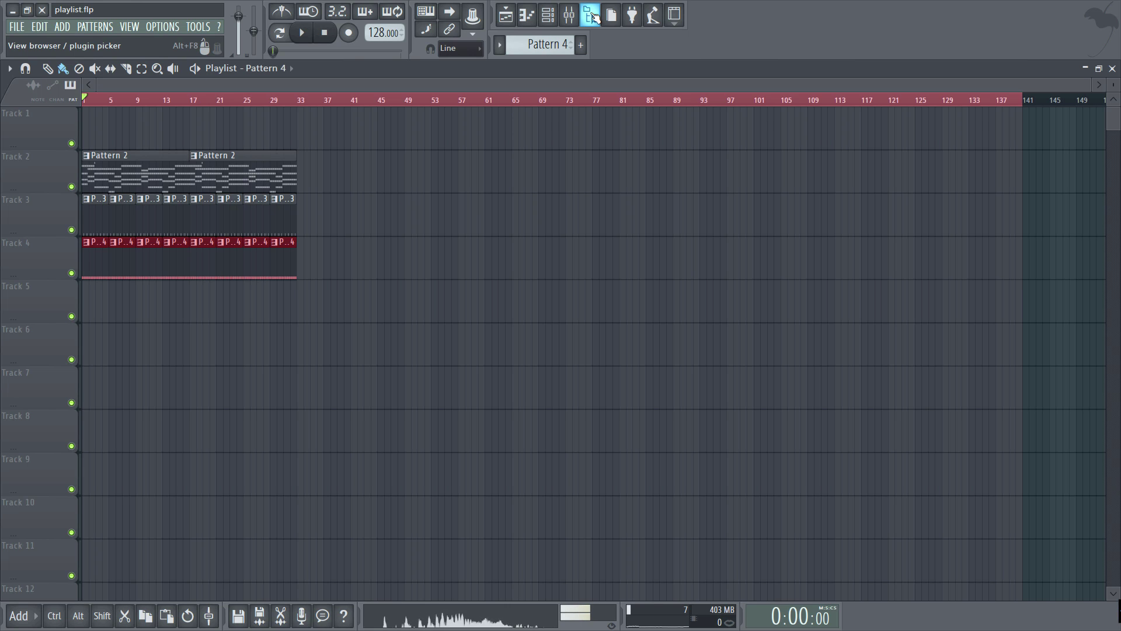
Show the FX channel group and place the "UFX 2 - Big Rev Hits-11 - e" audio clip at bar 1 on Track 5.
left_click(591, 16)
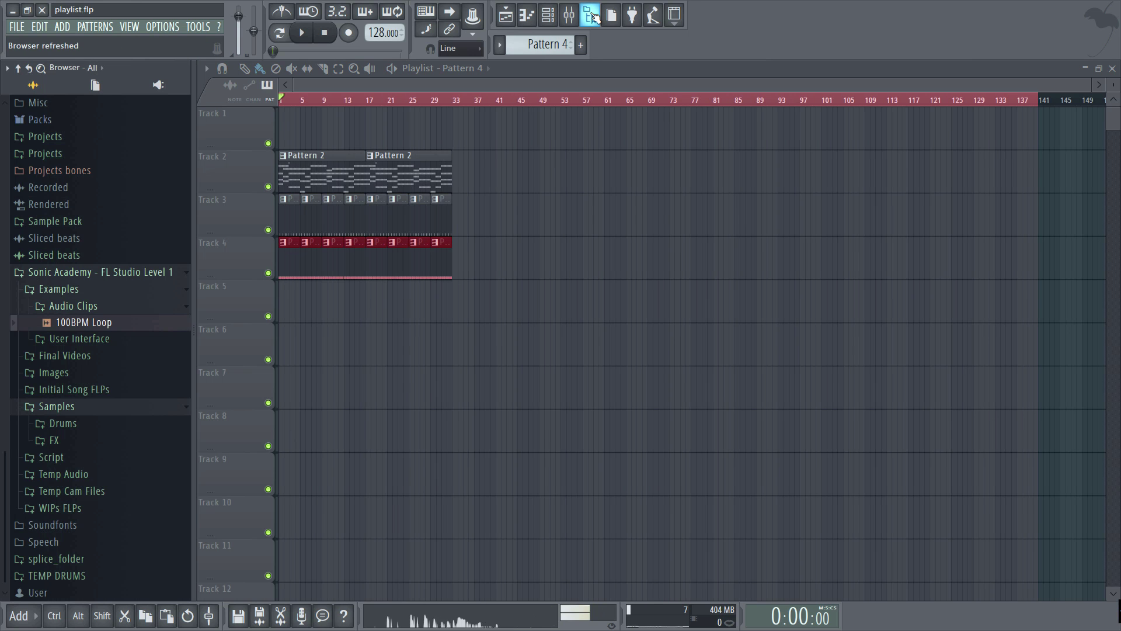
left_click(591, 16)
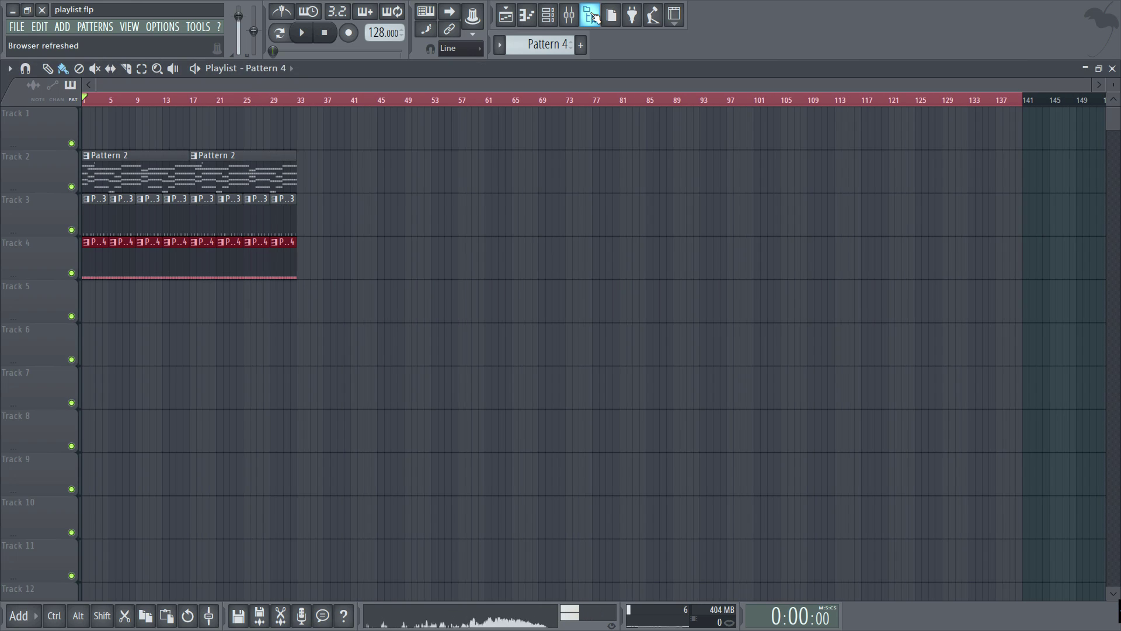
left_click(548, 16)
left_click(397, 124)
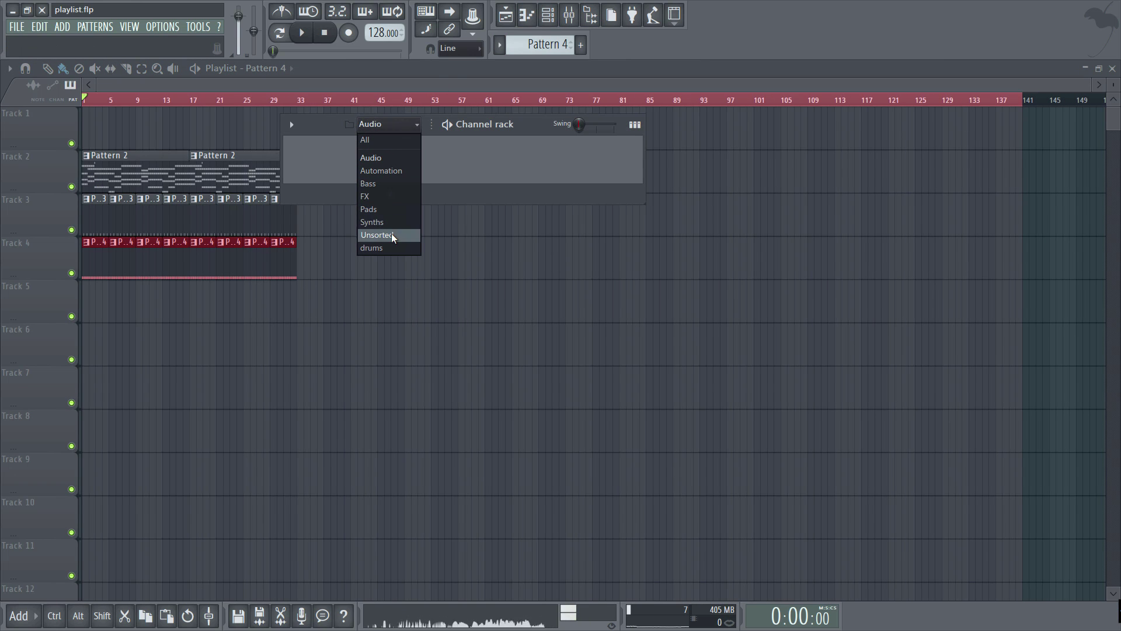
left_click(395, 199)
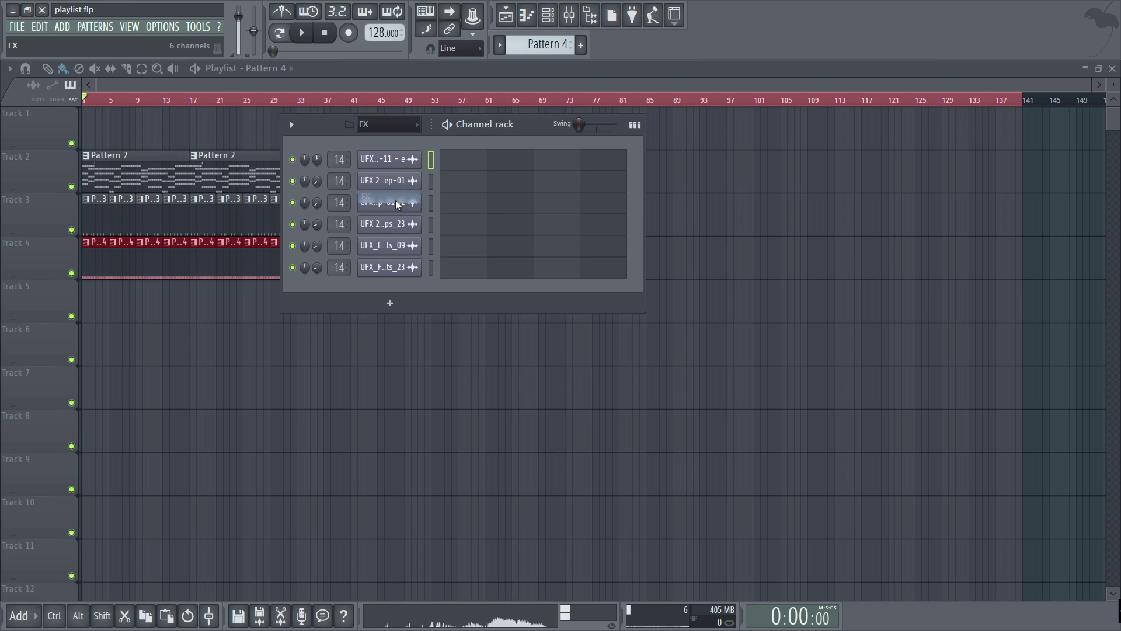
left_click(400, 160)
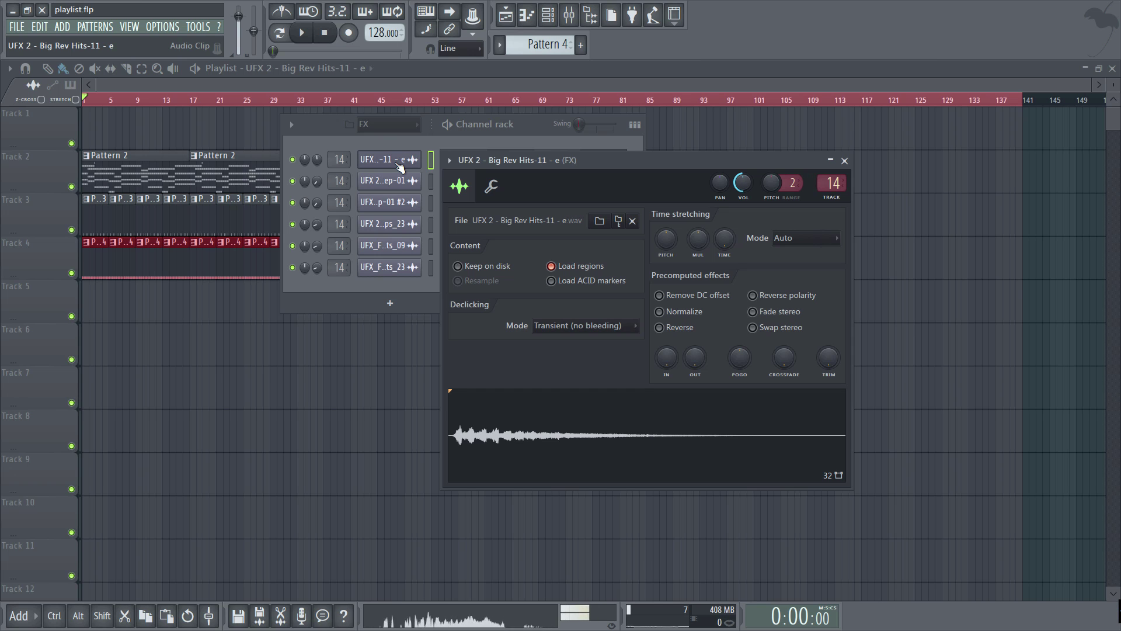
left_click_drag(401, 167, 115, 311)
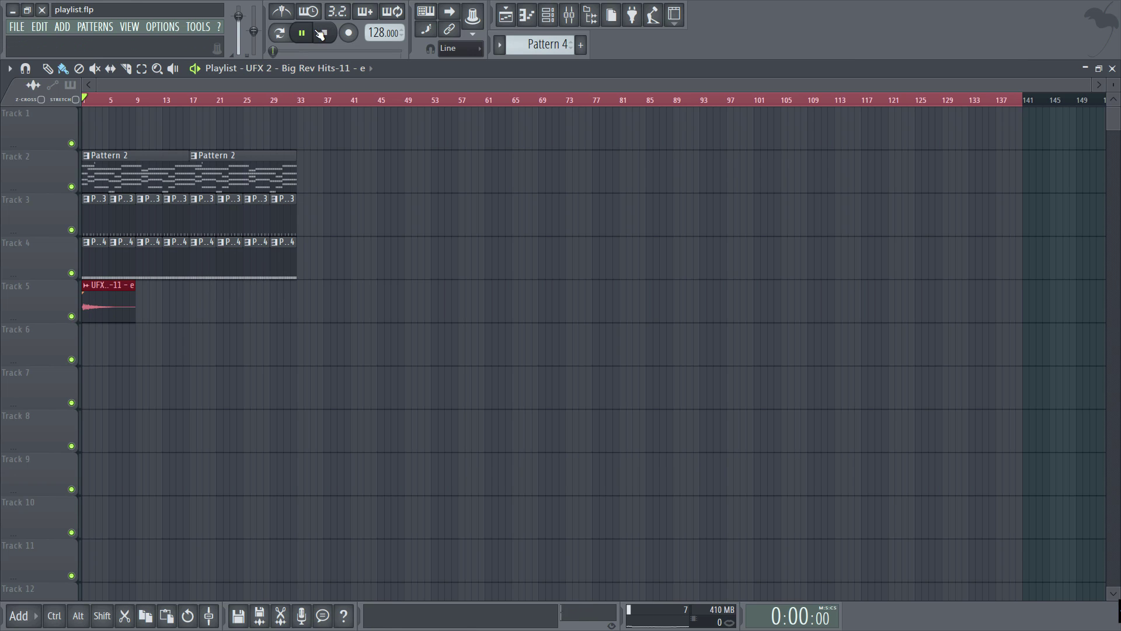
Play the arrangement briefly from the start and stop playback.
left_click(308, 34)
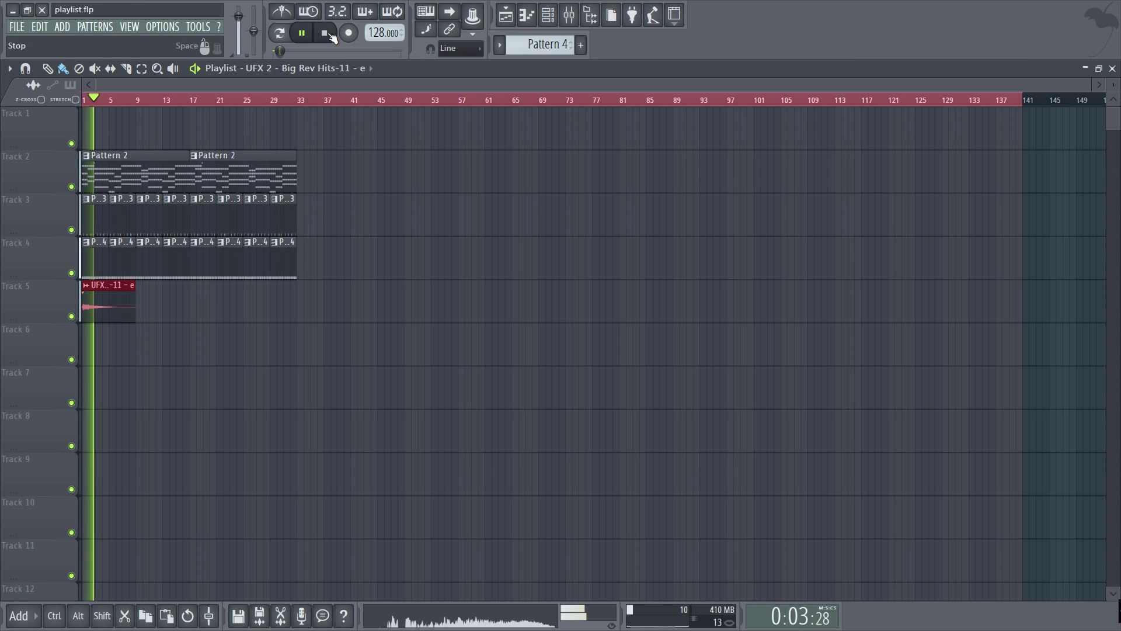
left_click(332, 36)
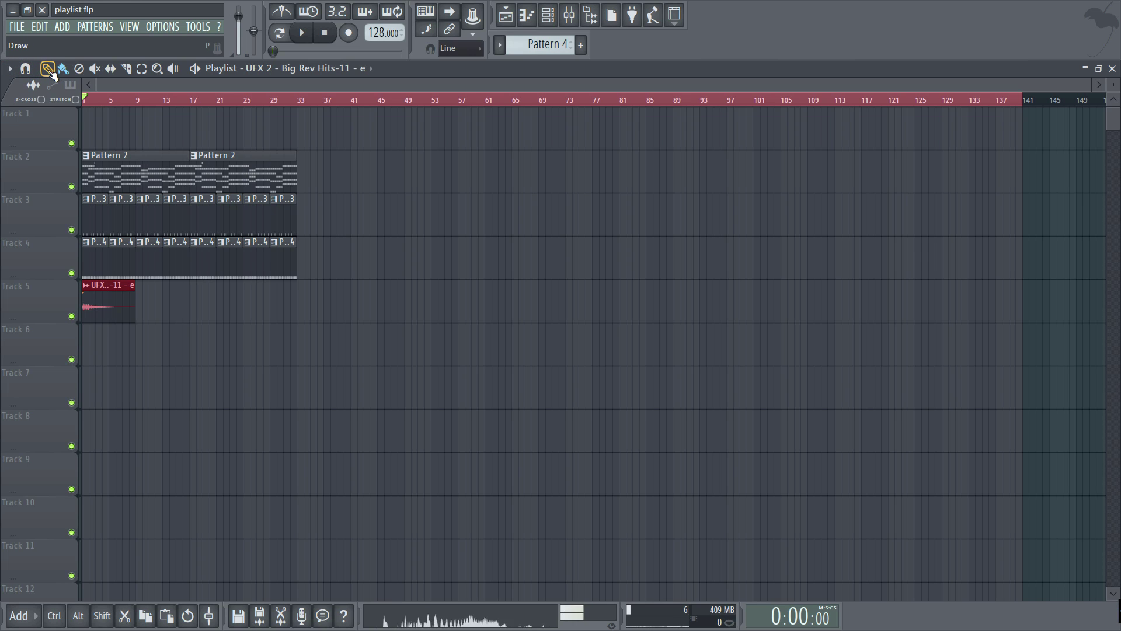
left_click(94, 69)
left_click(110, 69)
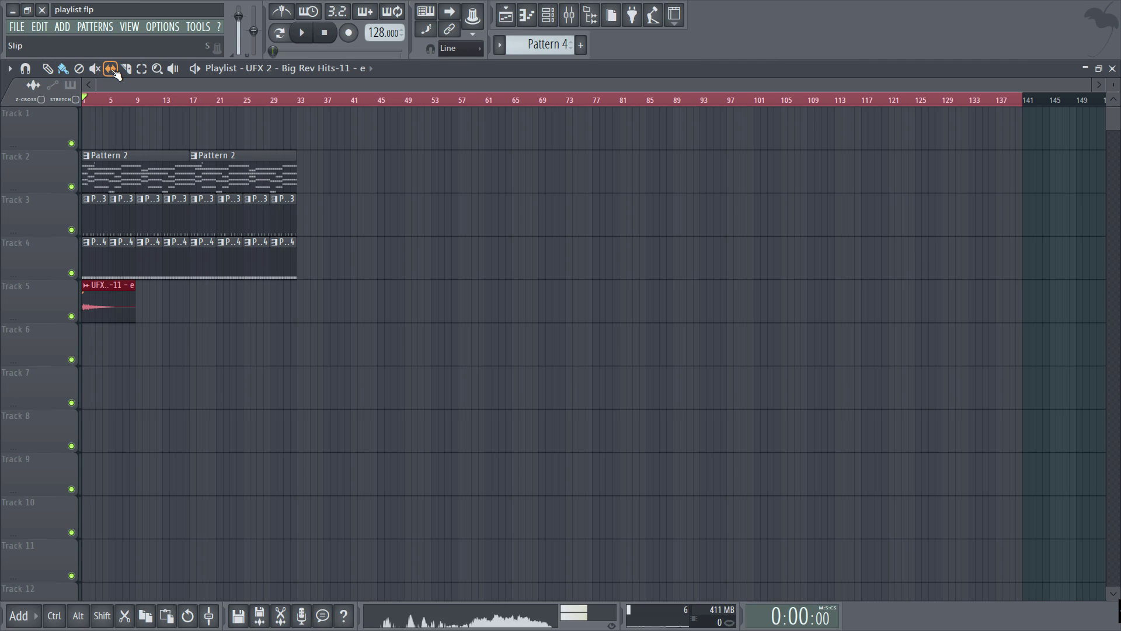
left_click(126, 69)
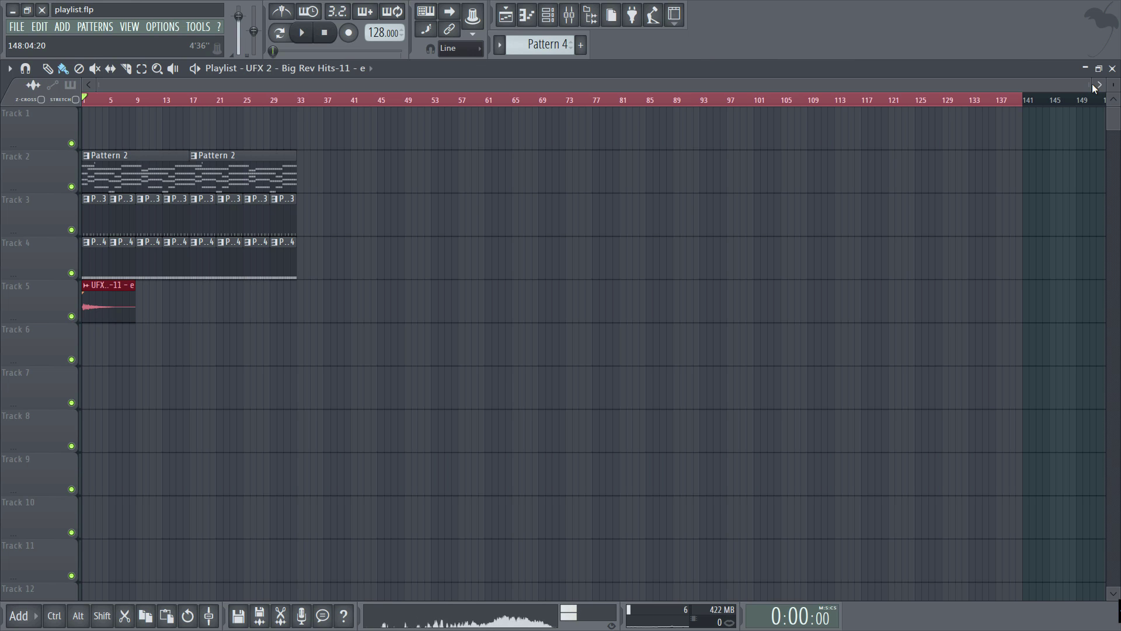
Solo Track 3 and slice its first Pattern 3 clip shortly before bar 5.
left_click_drag(1092, 85, 489, 105)
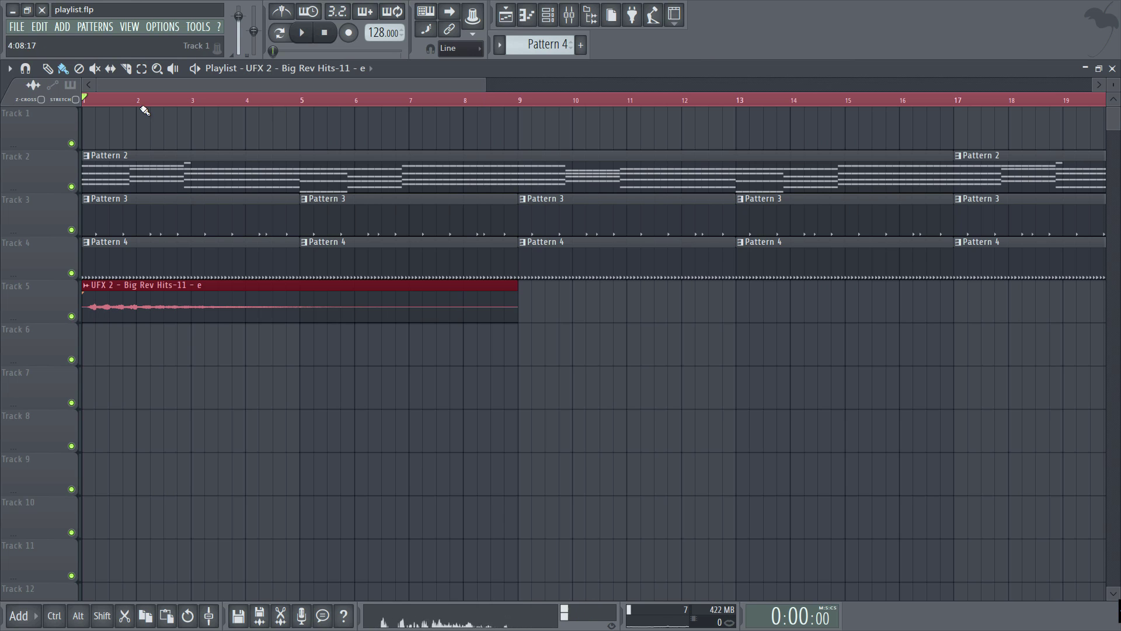
left_click(111, 69)
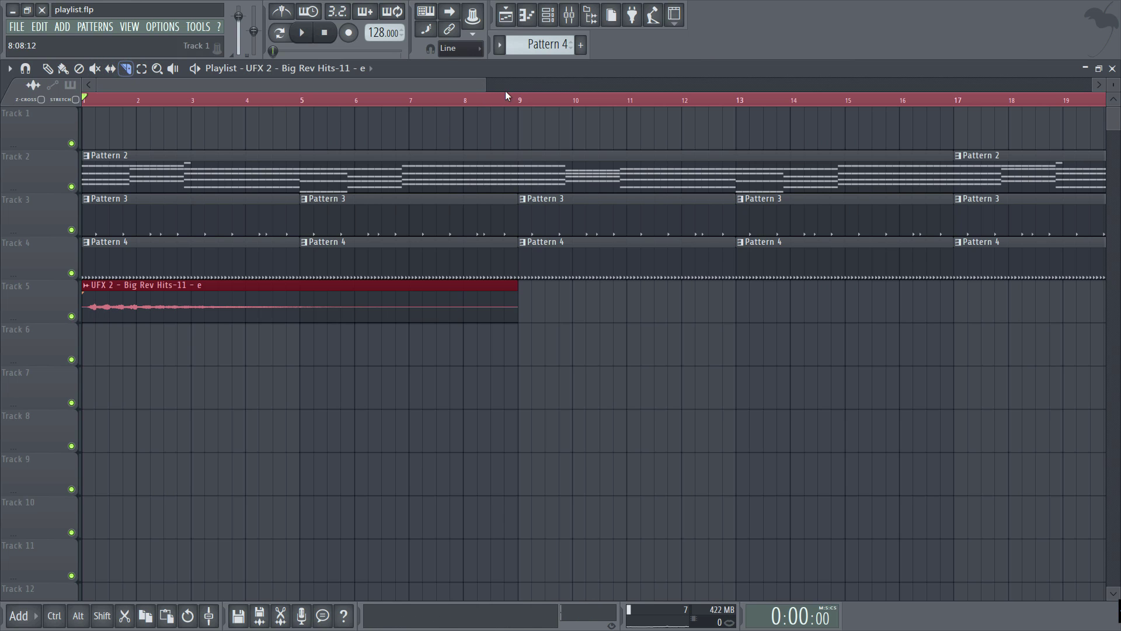
left_click_drag(489, 92, 289, 107)
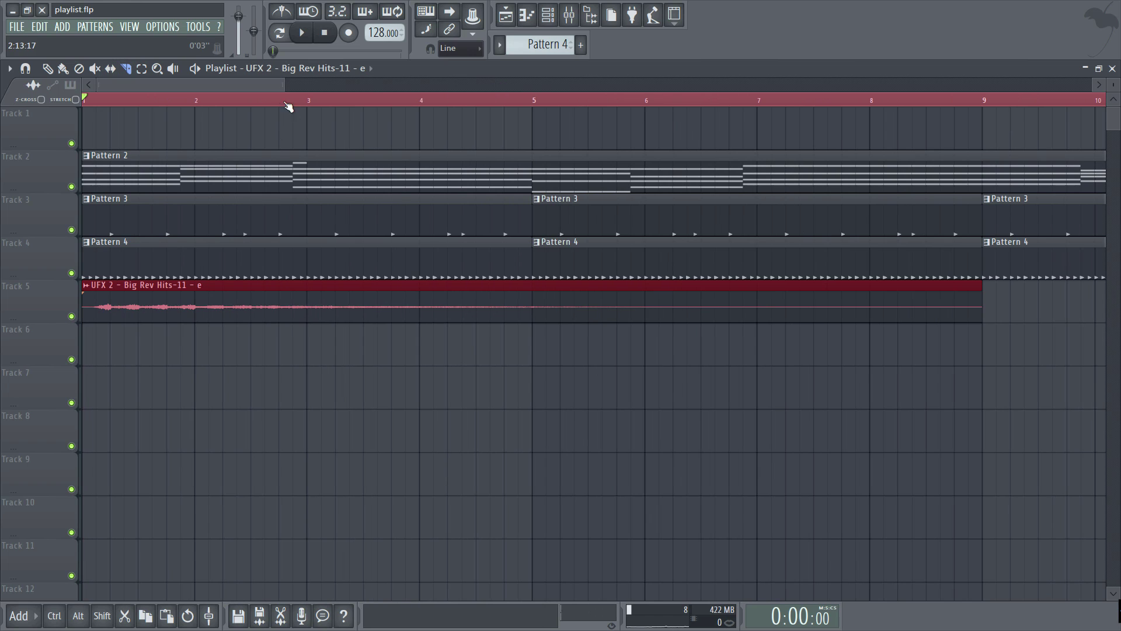
right_click(71, 273)
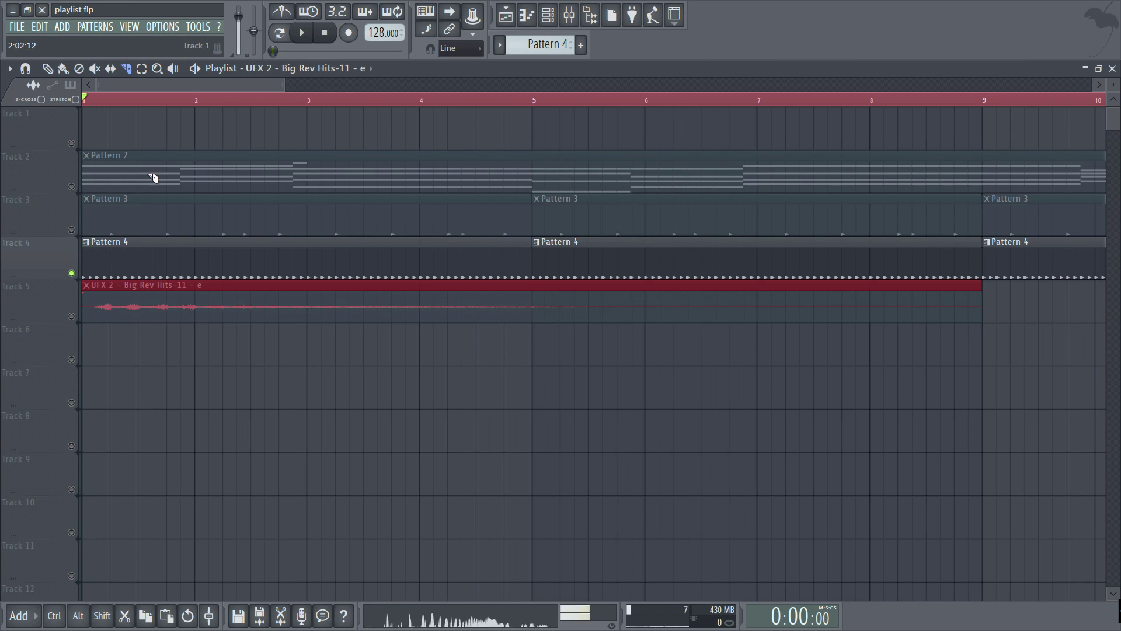
right_click(71, 229)
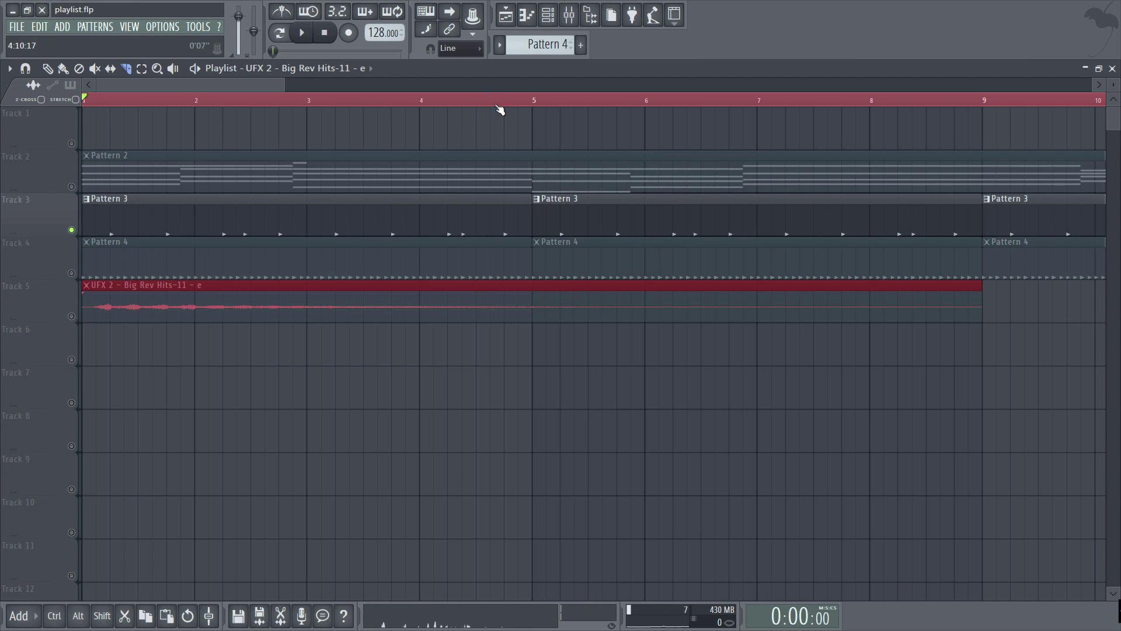
left_click_drag(504, 193, 508, 232)
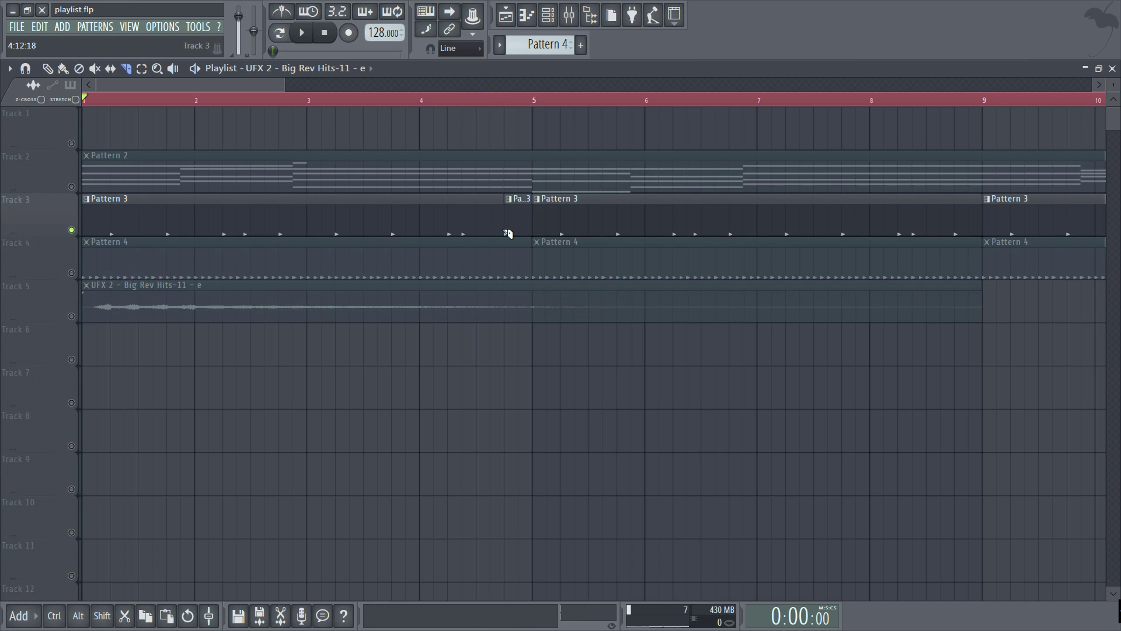
Try to slip the content of the sliced Pattern 3 clip just before bar 5.
left_click(110, 69)
mouse_move(501, 227)
left_mouse_down()
mouse_move(376, 225)
mouse_move(517, 220)
mouse_move(507, 221)
left_mouse_up()
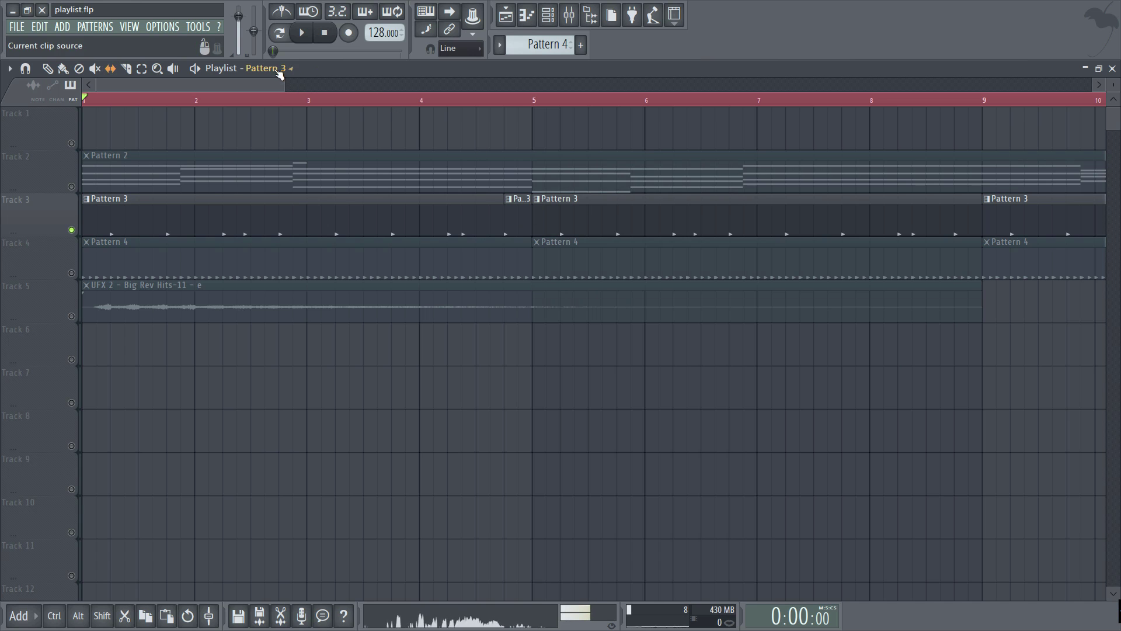
left_click_drag(285, 84, 379, 84)
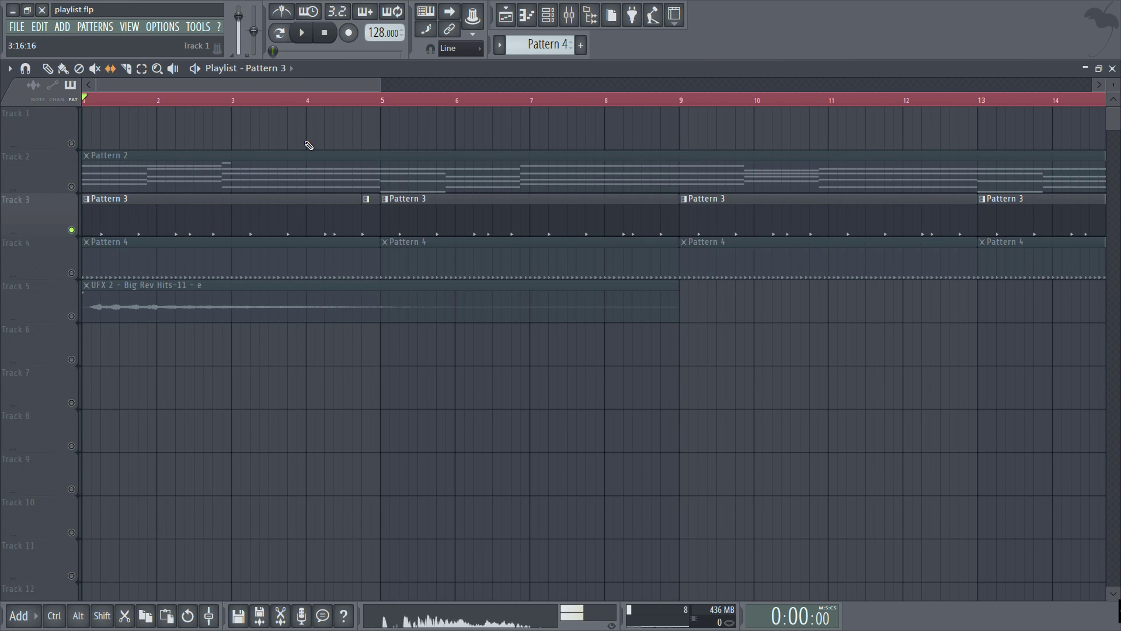
left_click(10, 69)
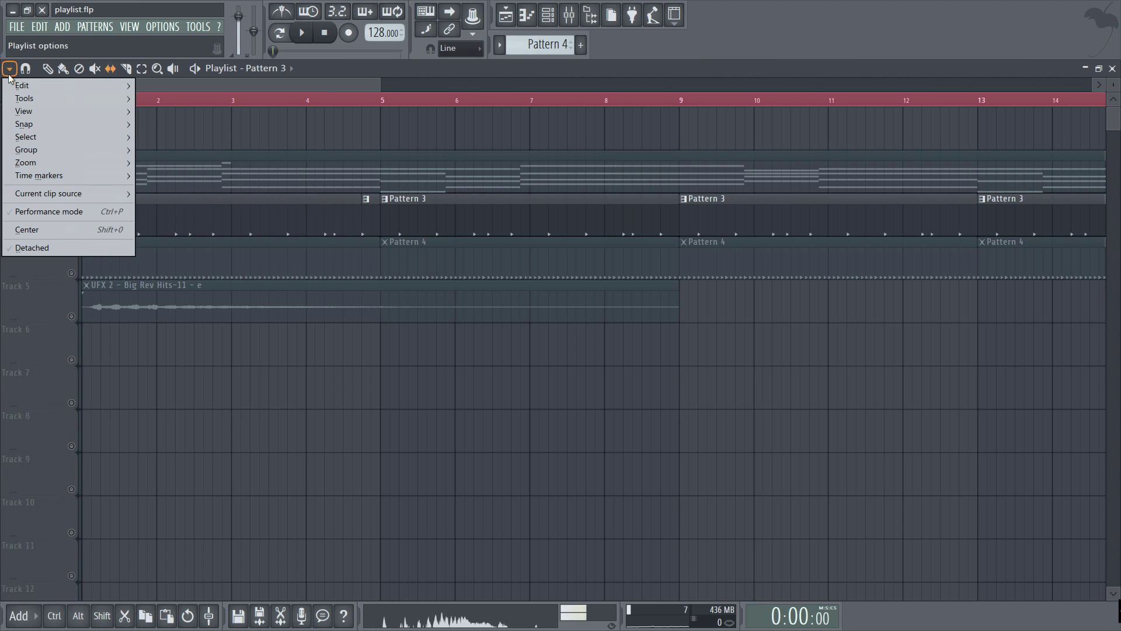
mouse_move(21, 88)
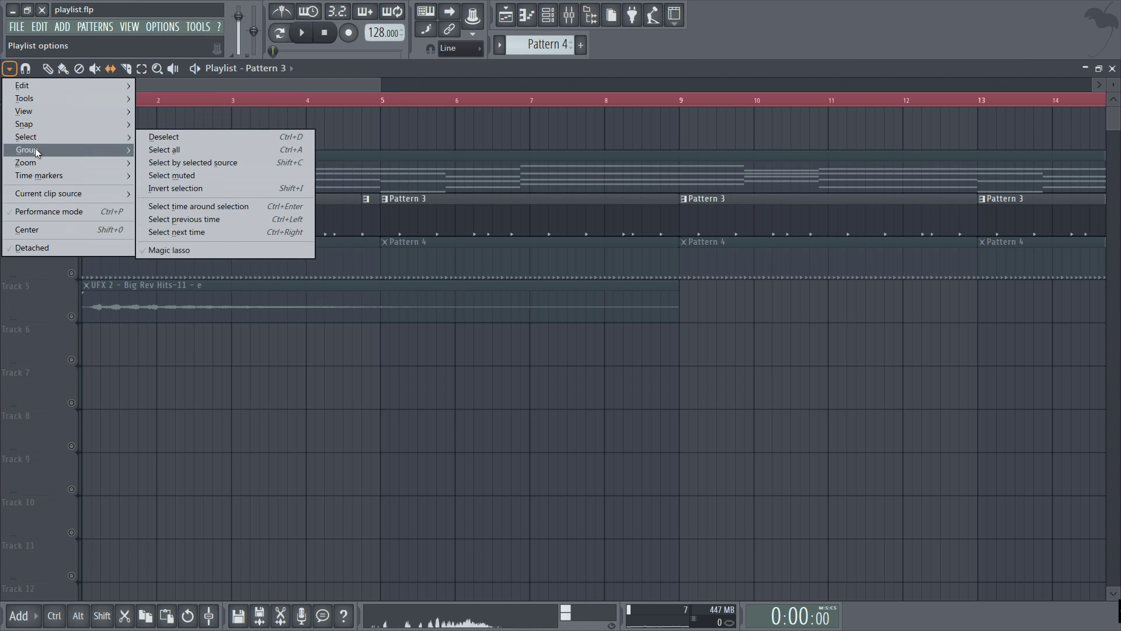
mouse_move(44, 166)
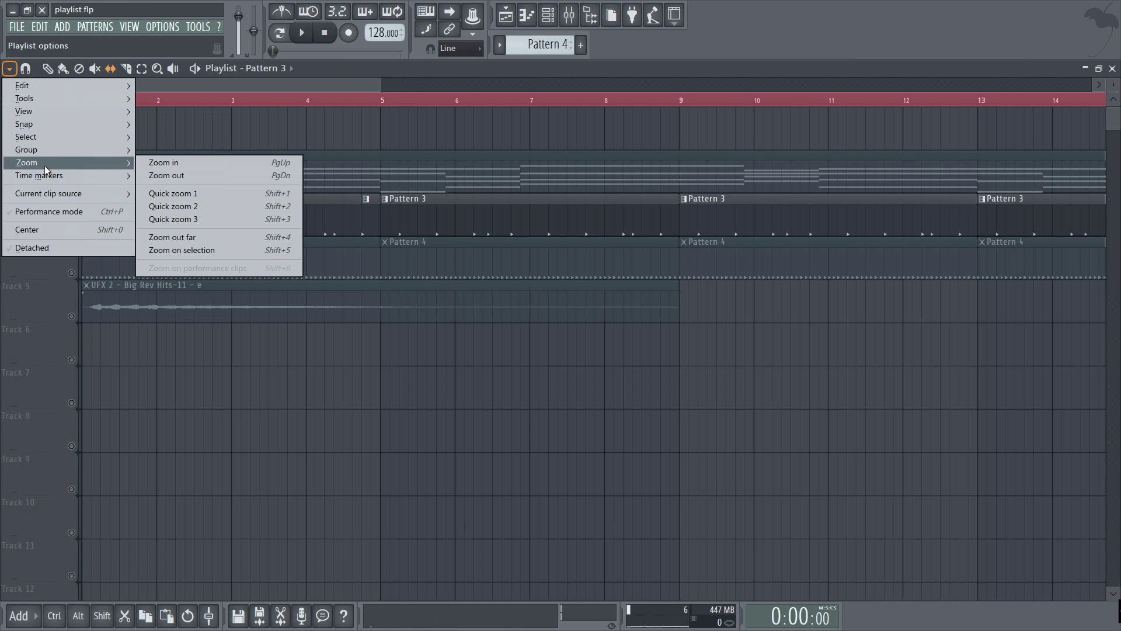
mouse_move(54, 191)
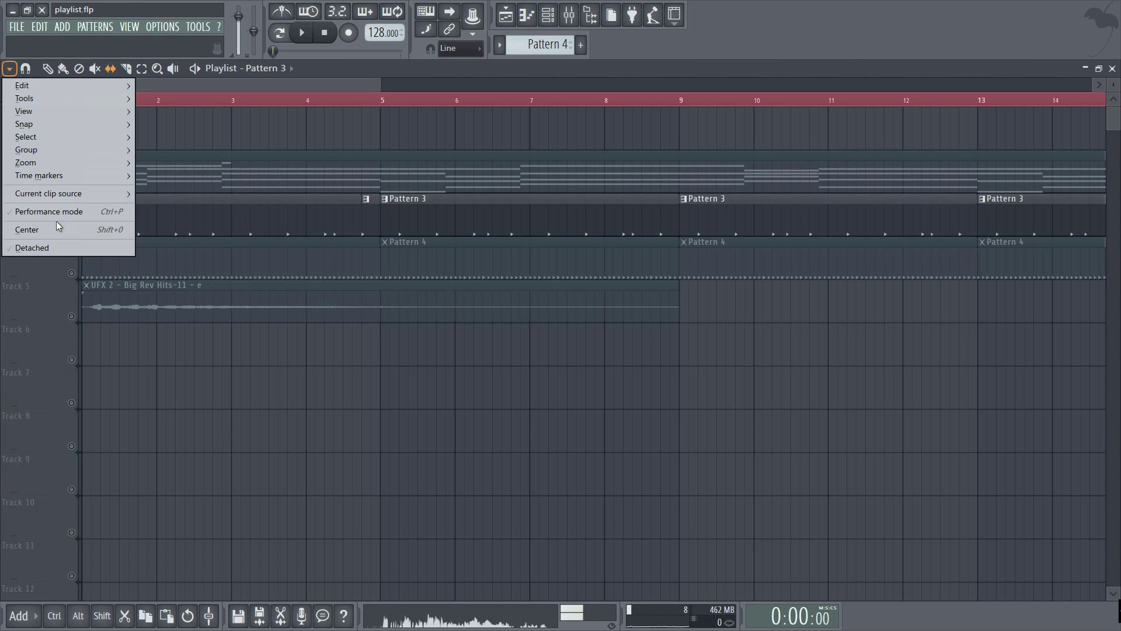
left_click(59, 218)
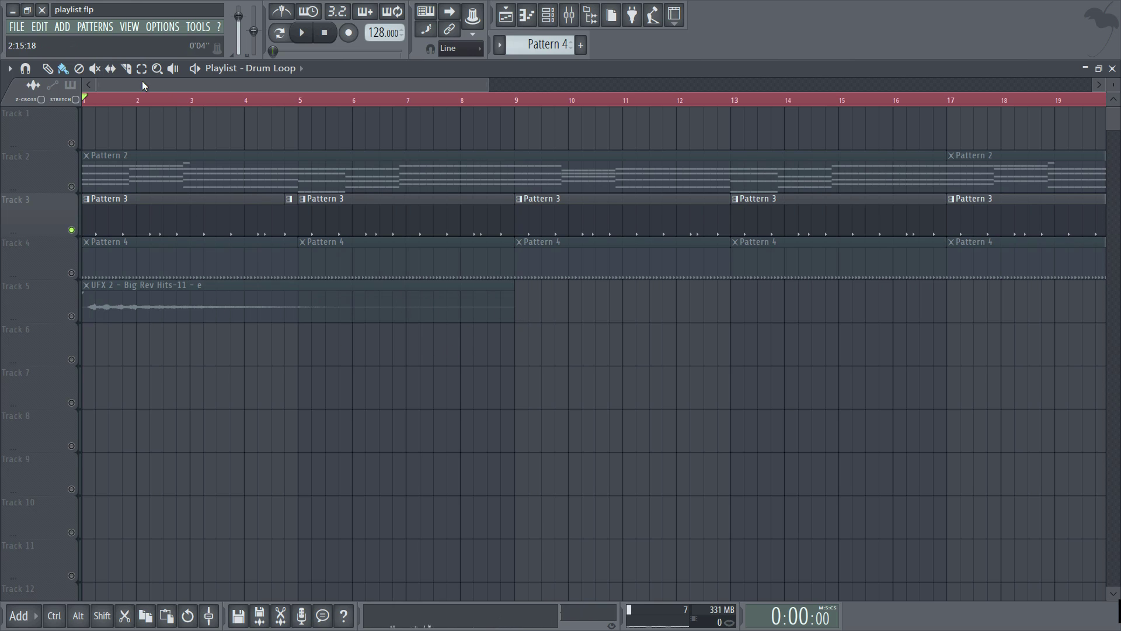
Turn on the playlist's Stretch mode for audio clips and unmute Track 5.
left_click(76, 100)
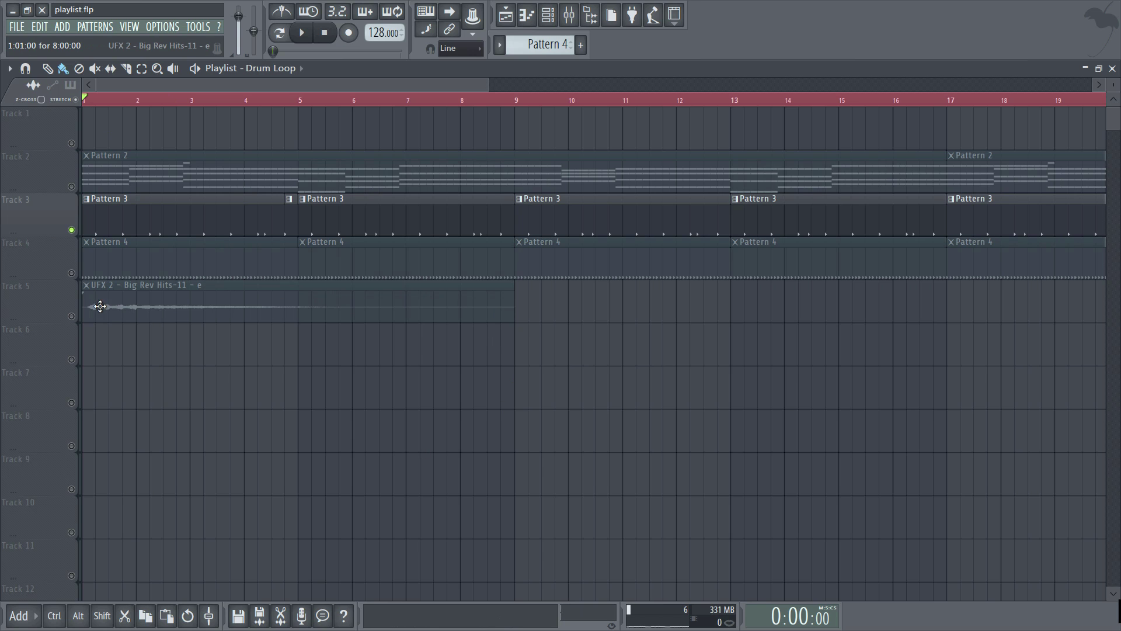
left_click(72, 317)
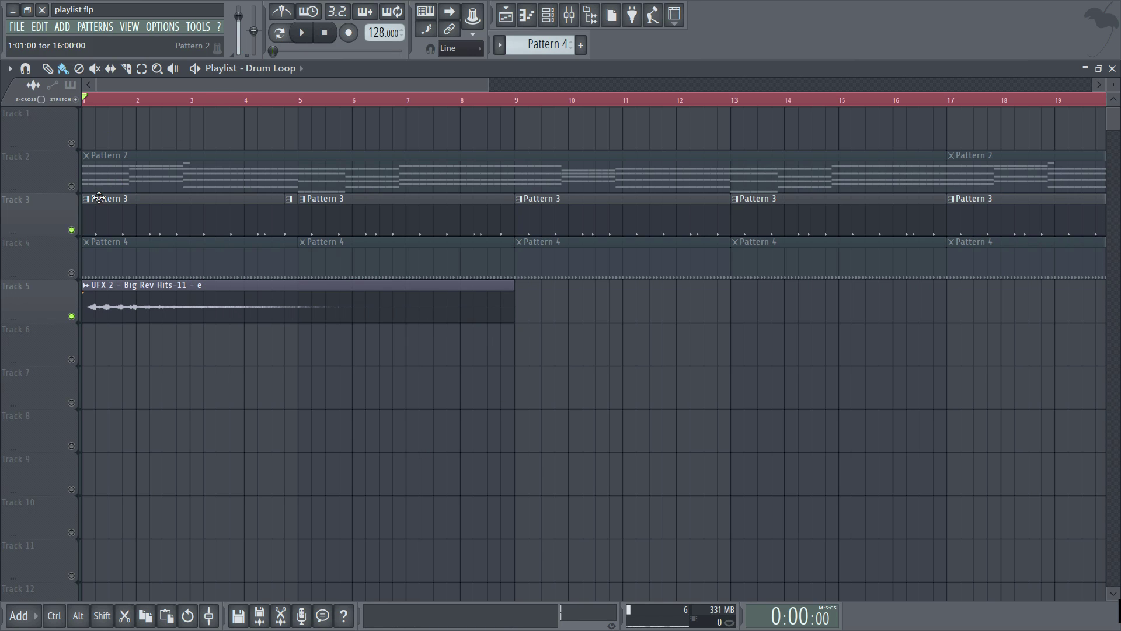
Mute Track 3 and play the UFX 2 audio clip on Track 5 from the start.
left_click(72, 230)
key("space")
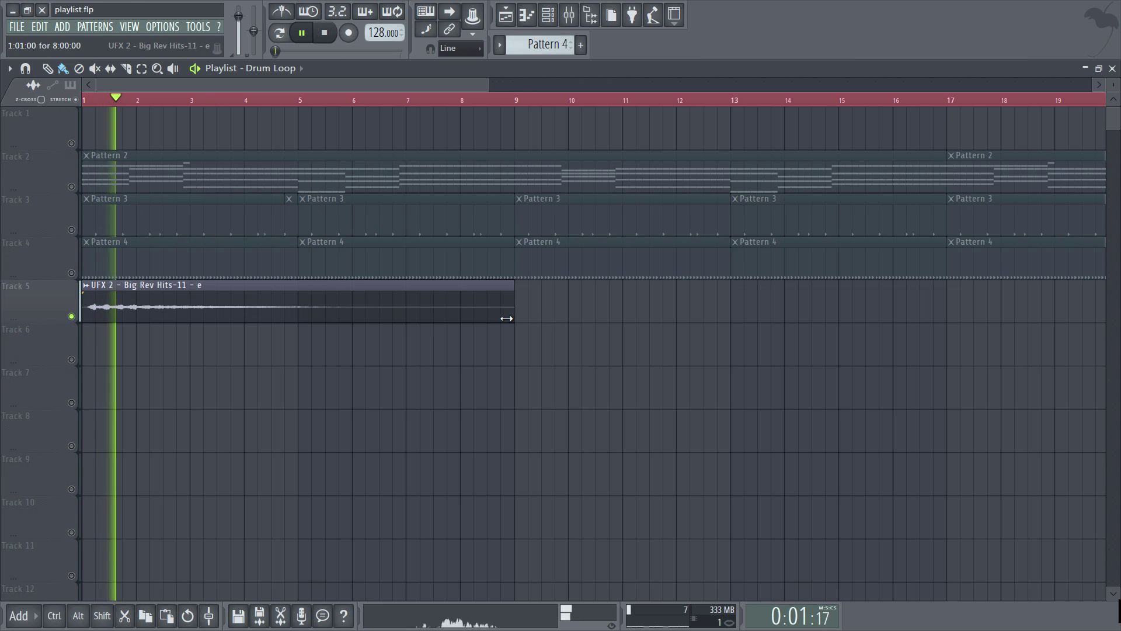
Try stretching the Track 5 audio clip to just past bar 20, listen to it, and undo the stretch.
left_click_drag(509, 319, 1070, 311)
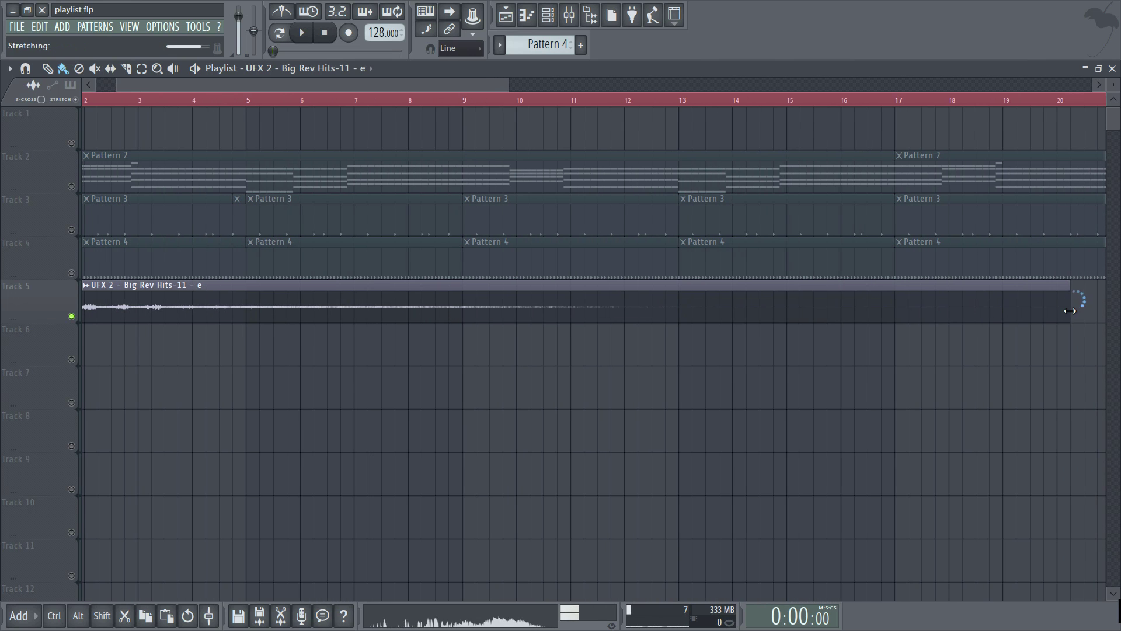
key("space")
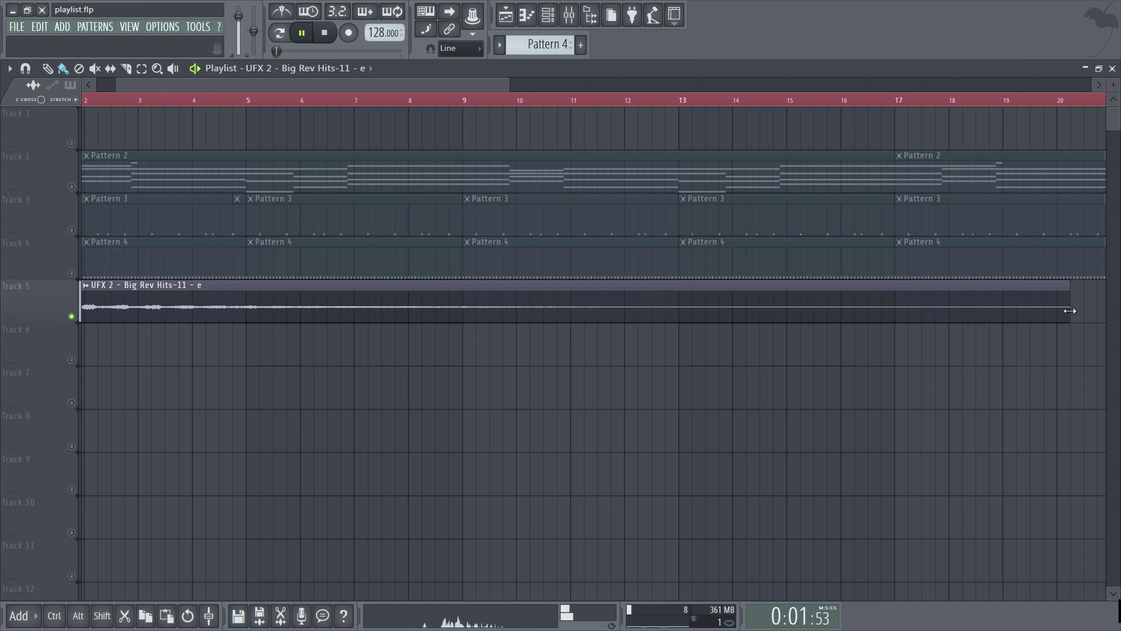
key("ctrl+z")
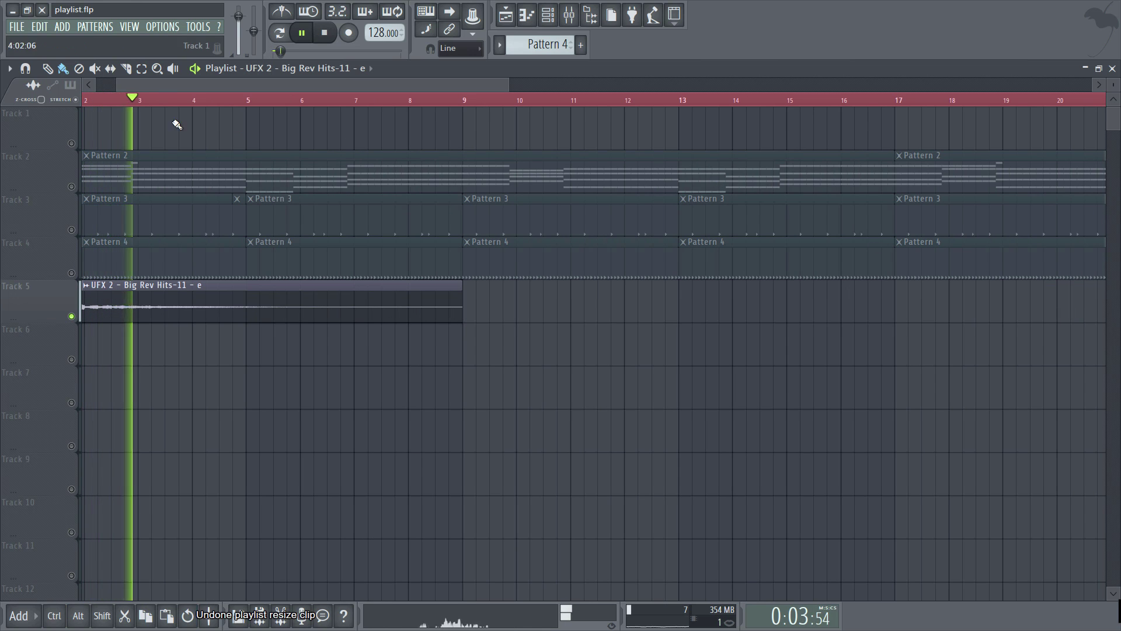
key("space")
left_click_drag(155, 83, 131, 84)
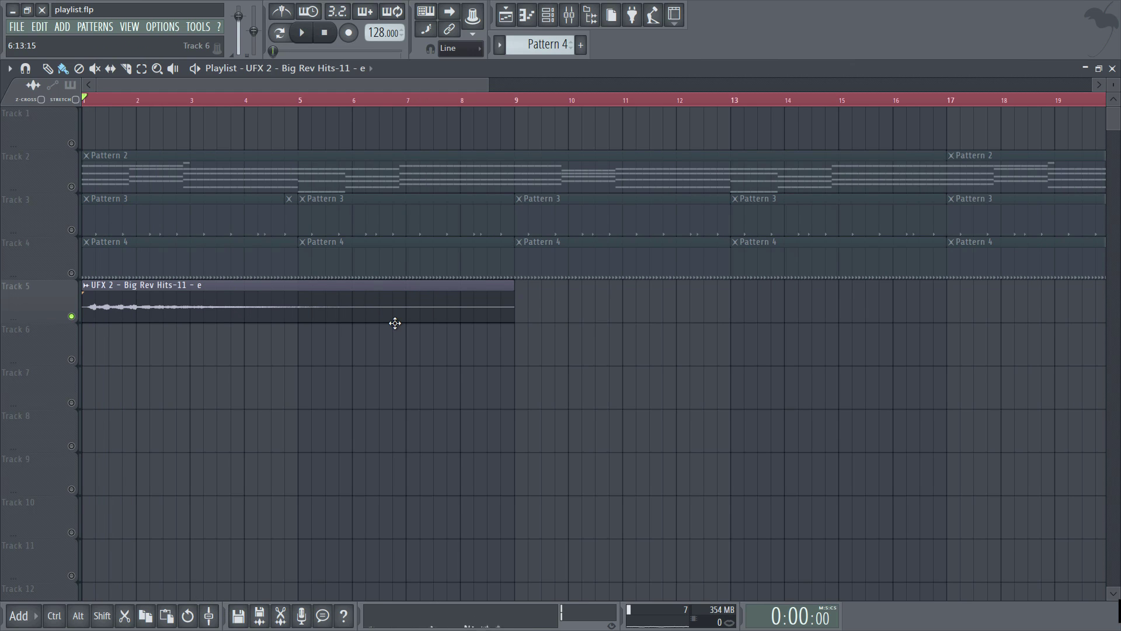
Check the available audio and automation clip sources, and set the playlist focus to pattern clips.
left_click(362, 295)
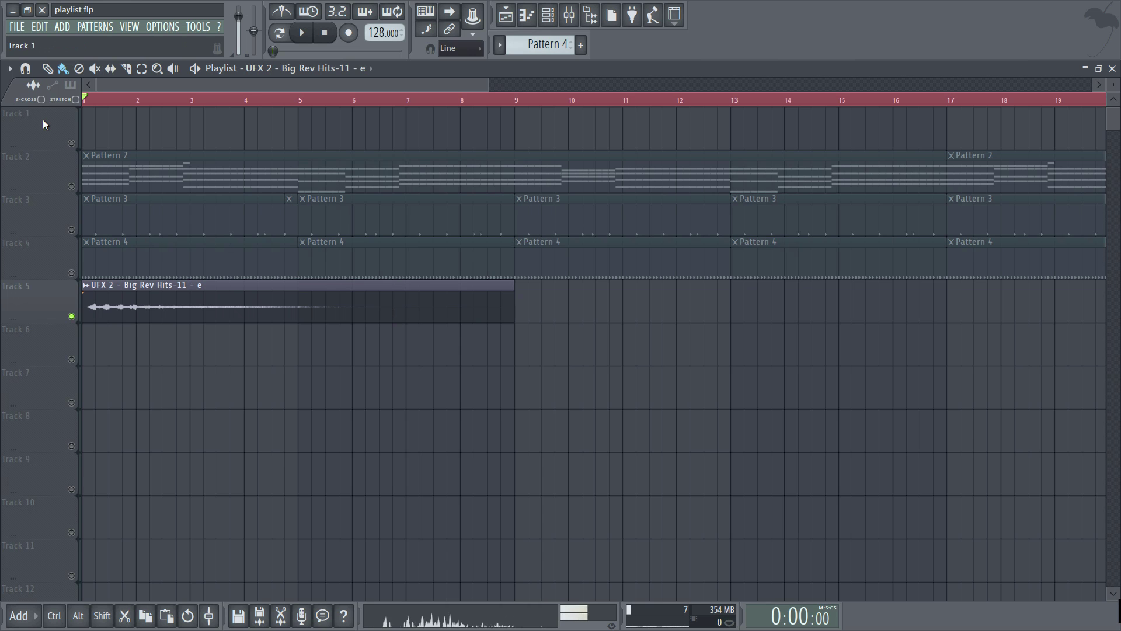
left_click(34, 86)
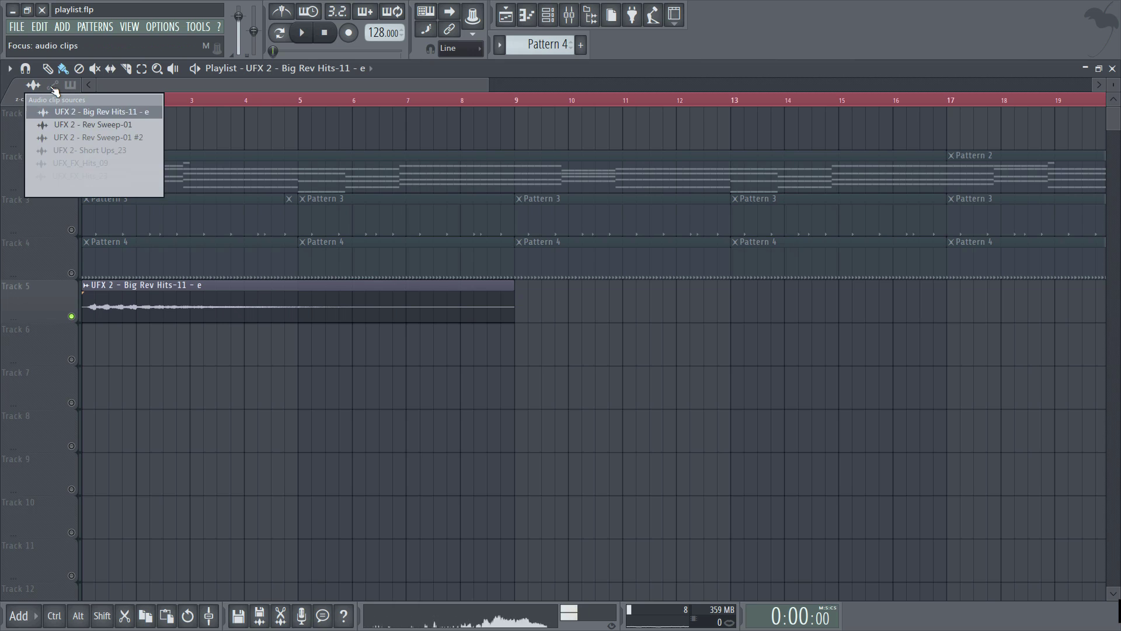
left_click(52, 85)
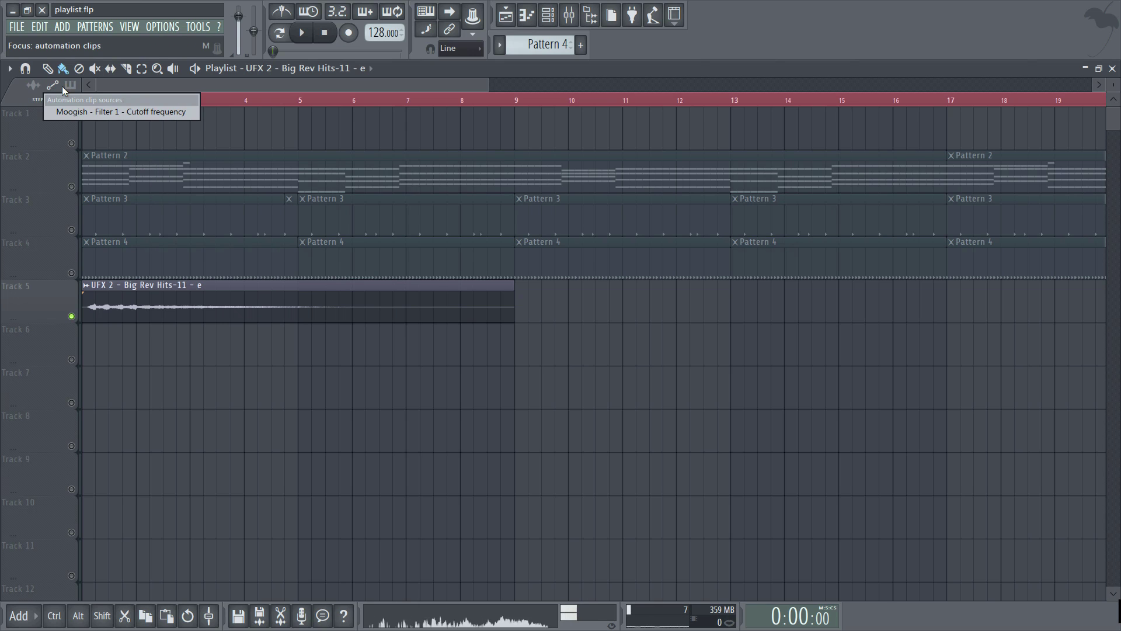
left_click(35, 87)
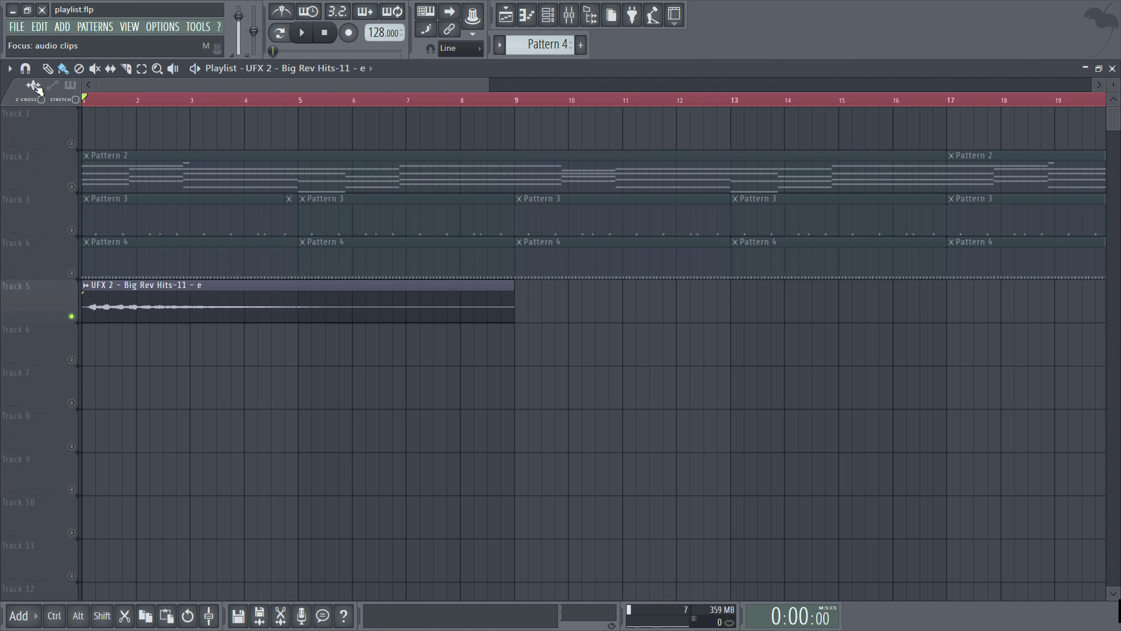
left_click(70, 90)
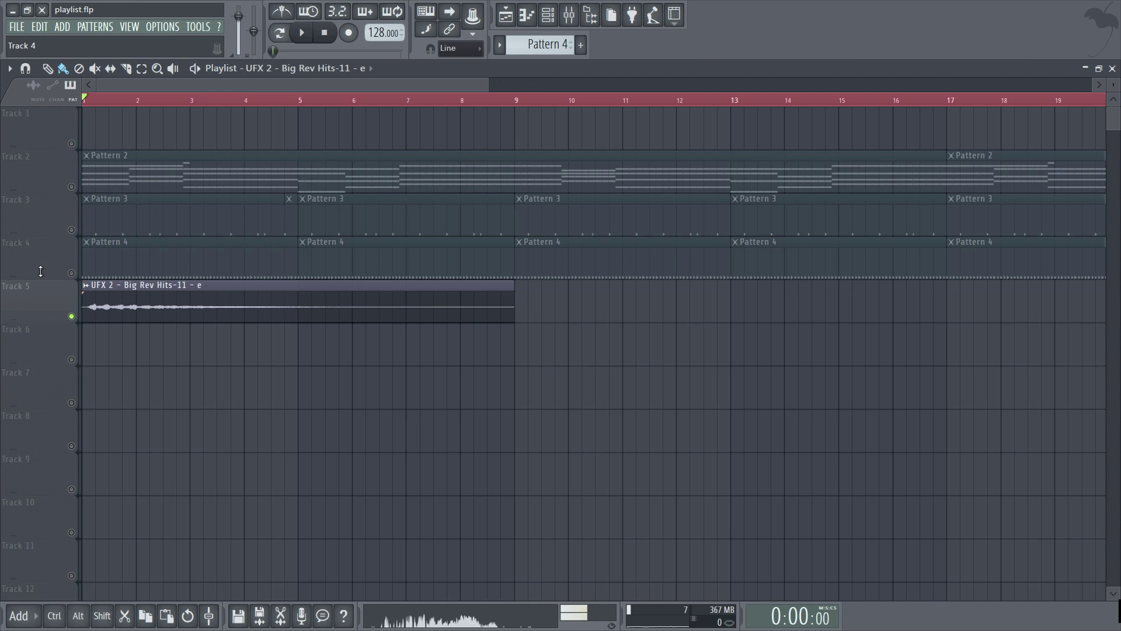
Turn off the solo on Track 5 so all tracks are enabled, and make Track 4 slightly taller.
right_click(69, 315)
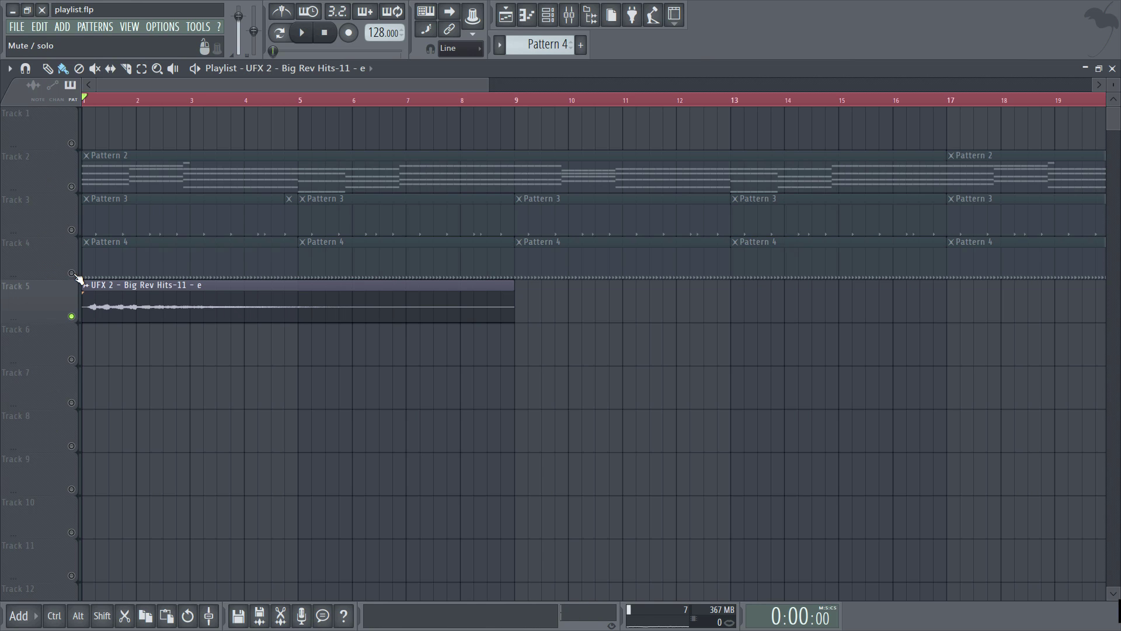
mouse_move(46, 275)
left_mouse_down()
mouse_move(47, 343)
mouse_move(48, 290)
left_mouse_up()
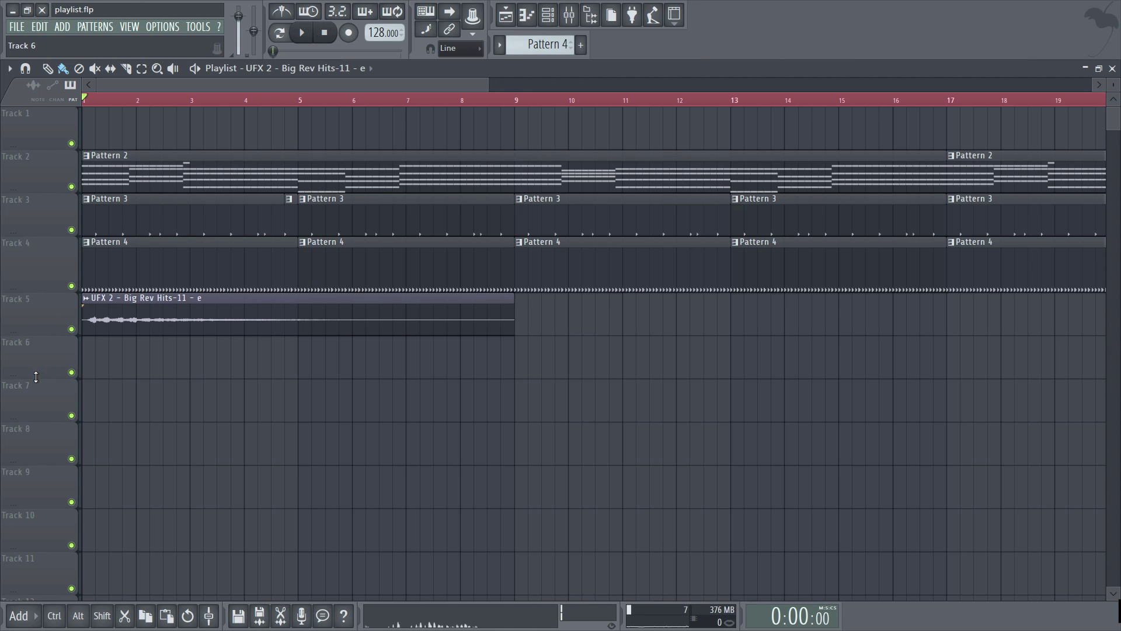
left_click_drag(34, 323, 33, 257)
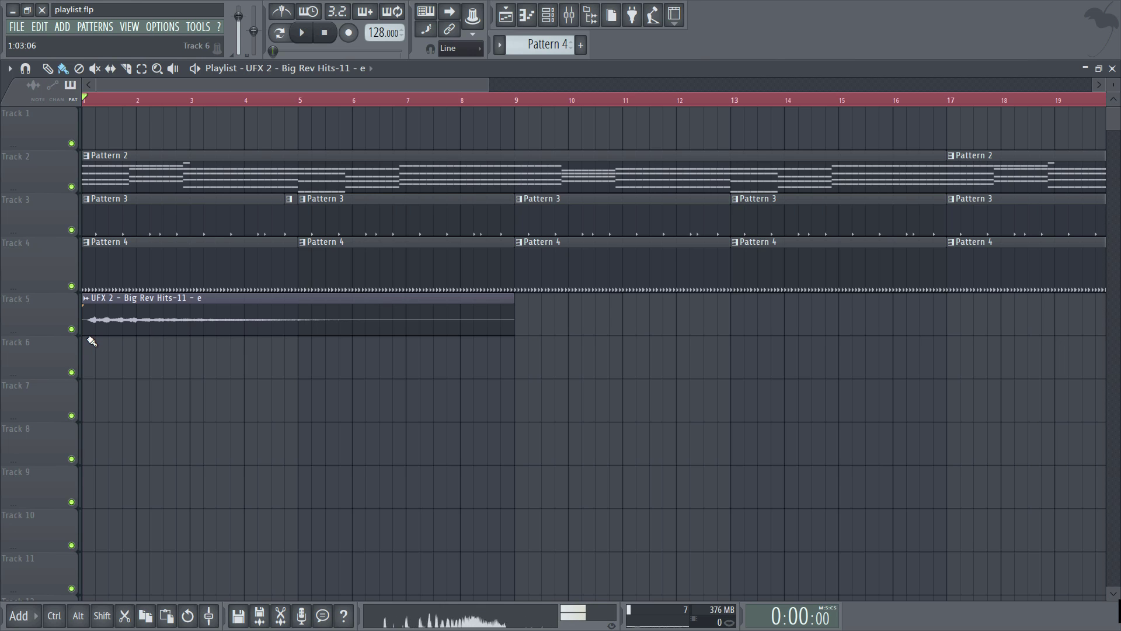
Look over the track options of Track 5 and survey the empty tracks further down the playlist.
right_click(57, 309)
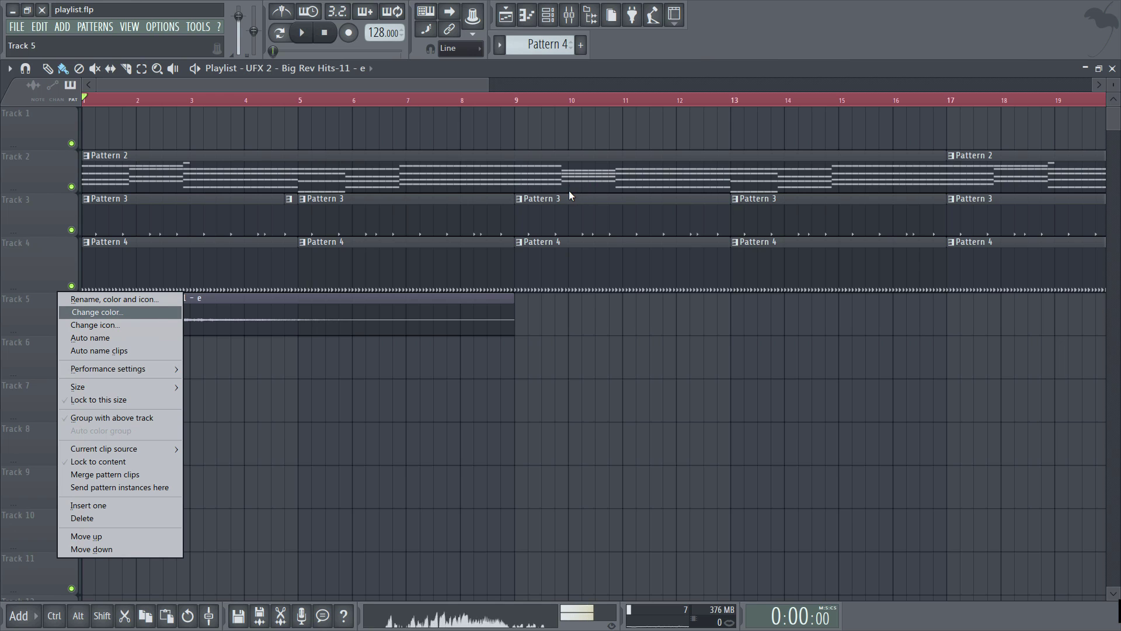
left_click(884, 45)
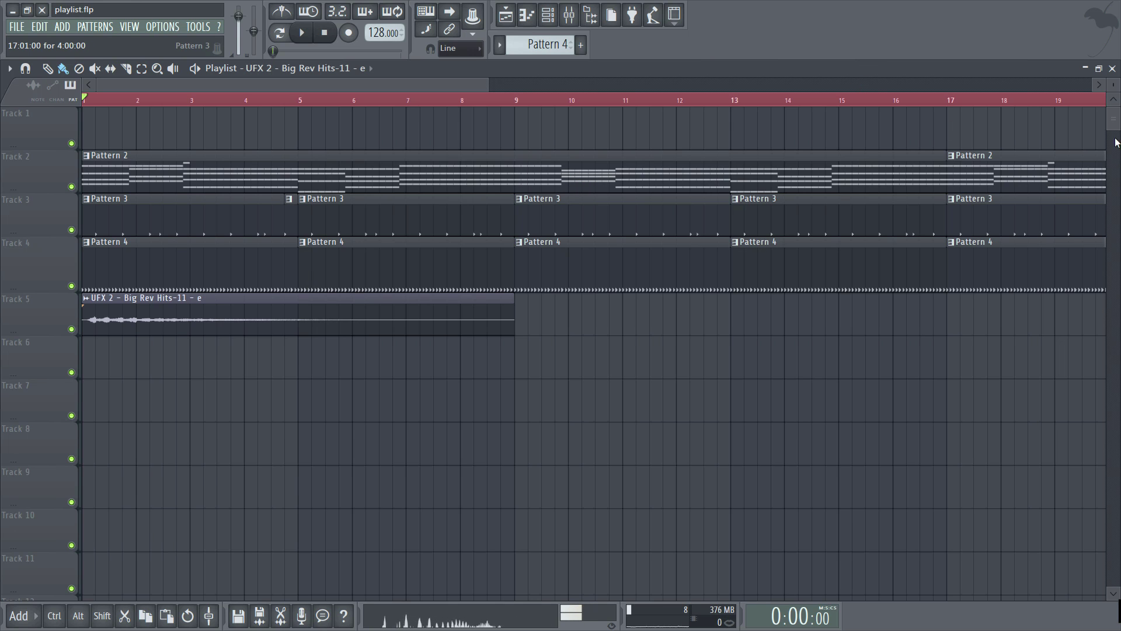
scroll(593, 351, "down", 15)
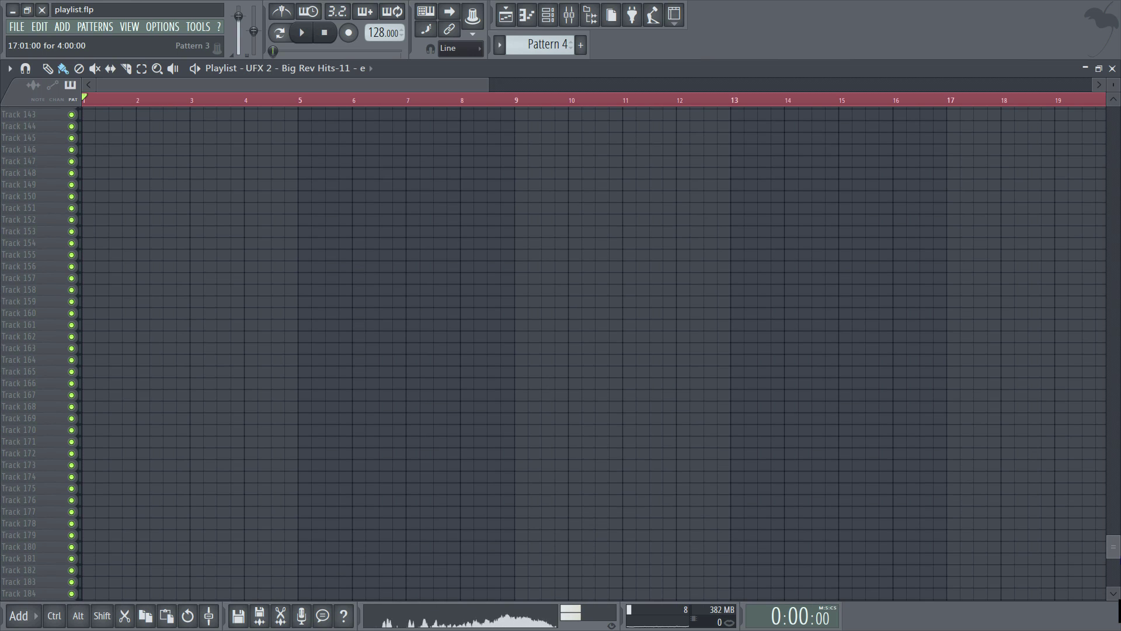
scroll(593, 351, "up", 15)
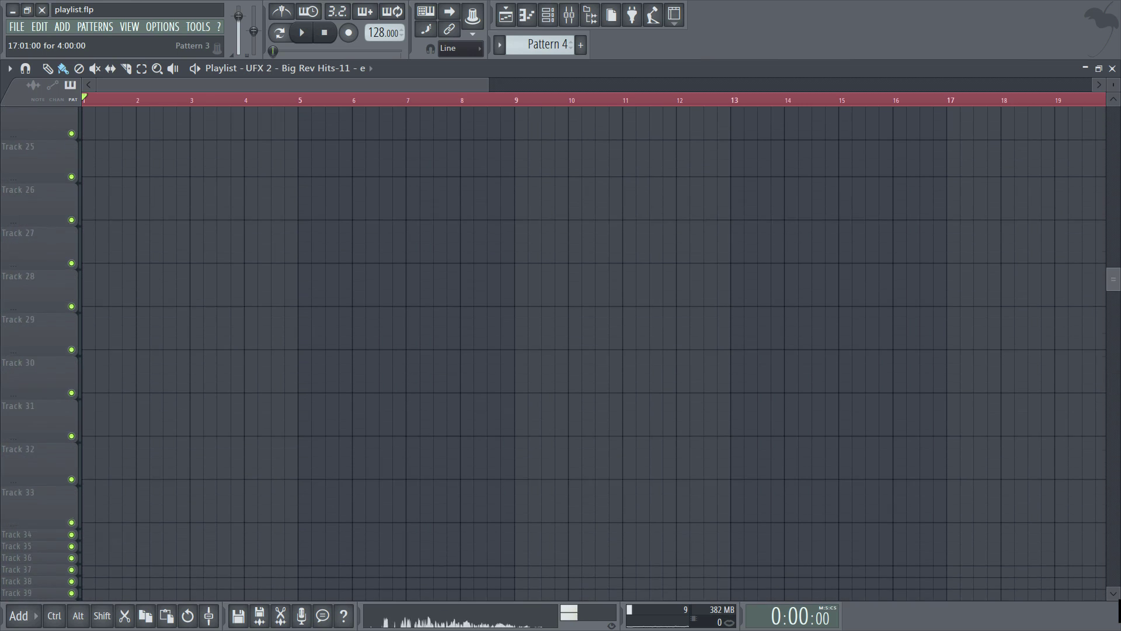